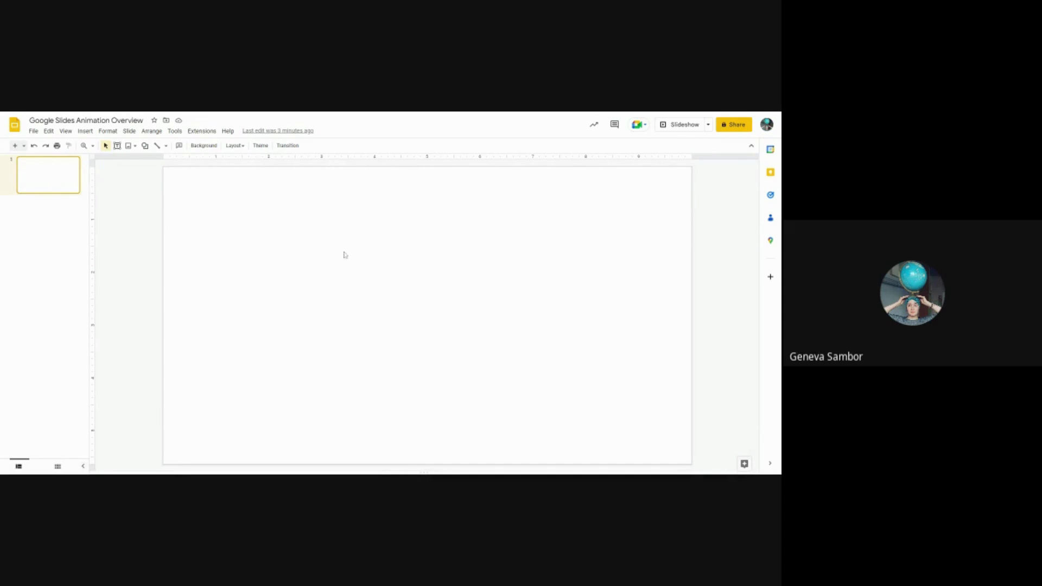
Step: Draw a small square just off the slide's left edge and fill it with bright green
{"action": "left_click", "coordinate": [145, 146]}
{"action": "mouse_move", "coordinate": [223, 161]}
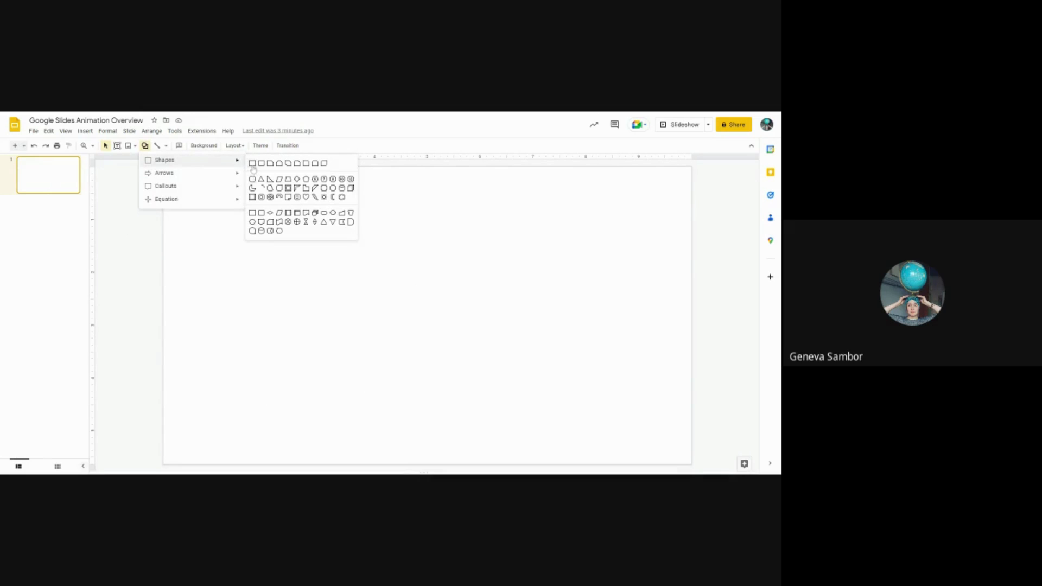
{"action": "left_click", "coordinate": [253, 166]}
{"action": "mouse_move", "coordinate": [126, 244]}
{"action": "left_mouse_down"}
{"action": "mouse_move", "coordinate": [165, 284]}
{"action": "mouse_move", "coordinate": [131, 257]}
{"action": "left_mouse_up"}
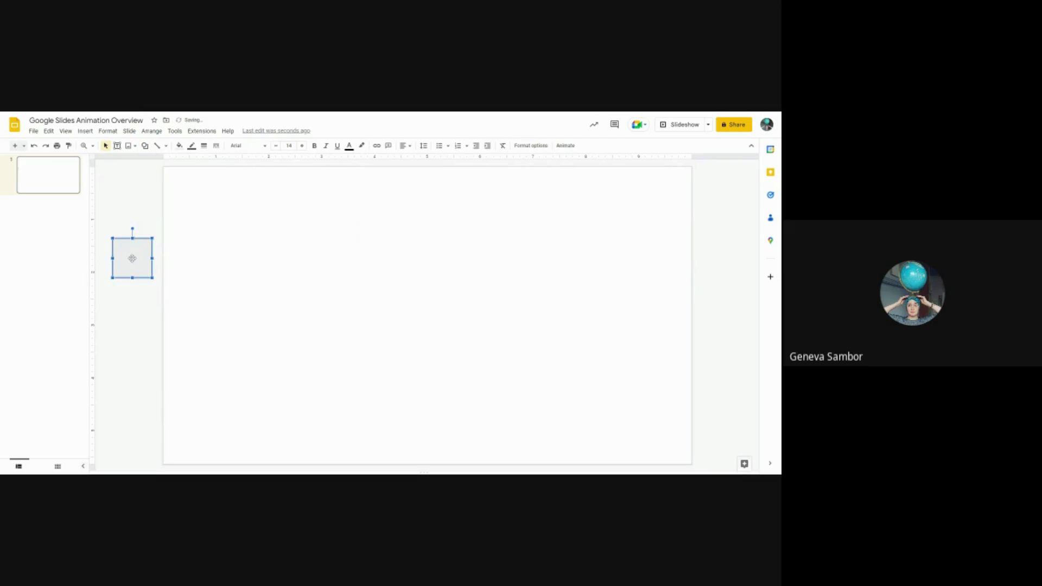
{"action": "left_click", "coordinate": [179, 145]}
{"action": "left_click", "coordinate": [218, 238]}
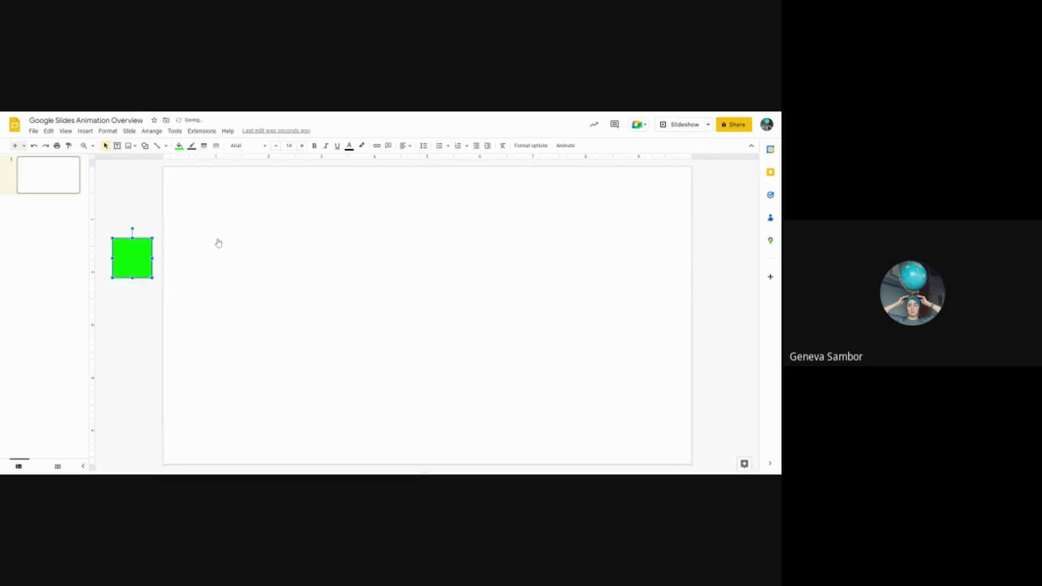
{"action": "left_click", "coordinate": [145, 205]}
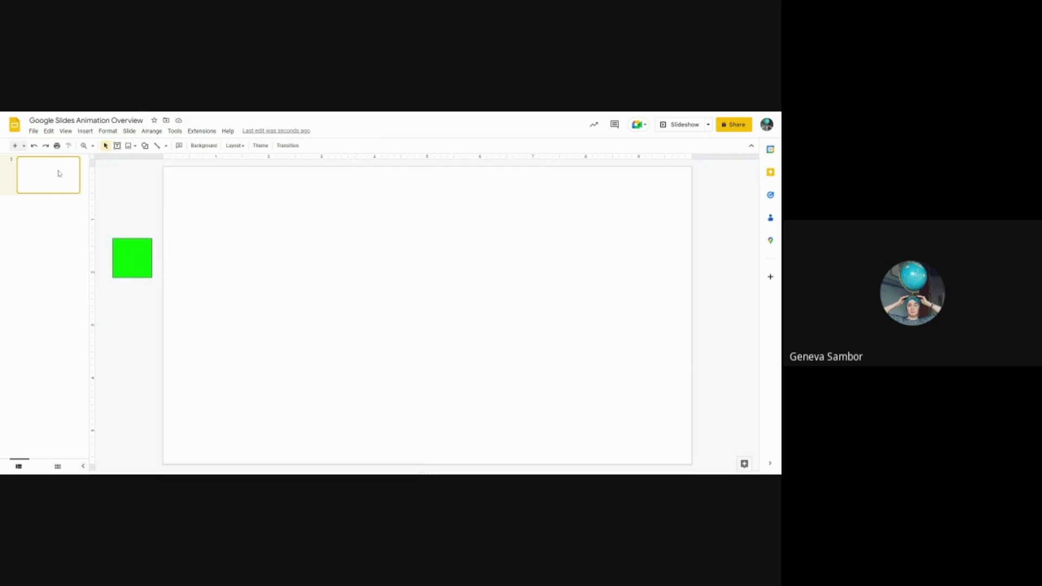
Step: Nudge the green square right until it slightly overlaps the slide's left edge
{"action": "left_click", "coordinate": [120, 263]}
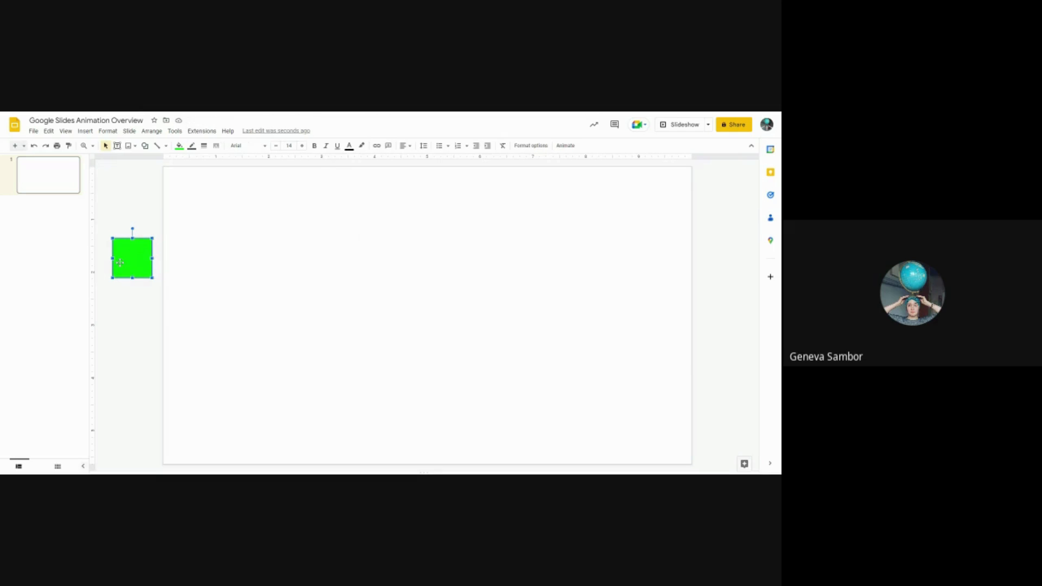
{"action": "key", "text": "Right"}
{"action": "key", "text": "Right"}
{"action": "key", "text": "Right"}
{"action": "key", "text": "Right"}
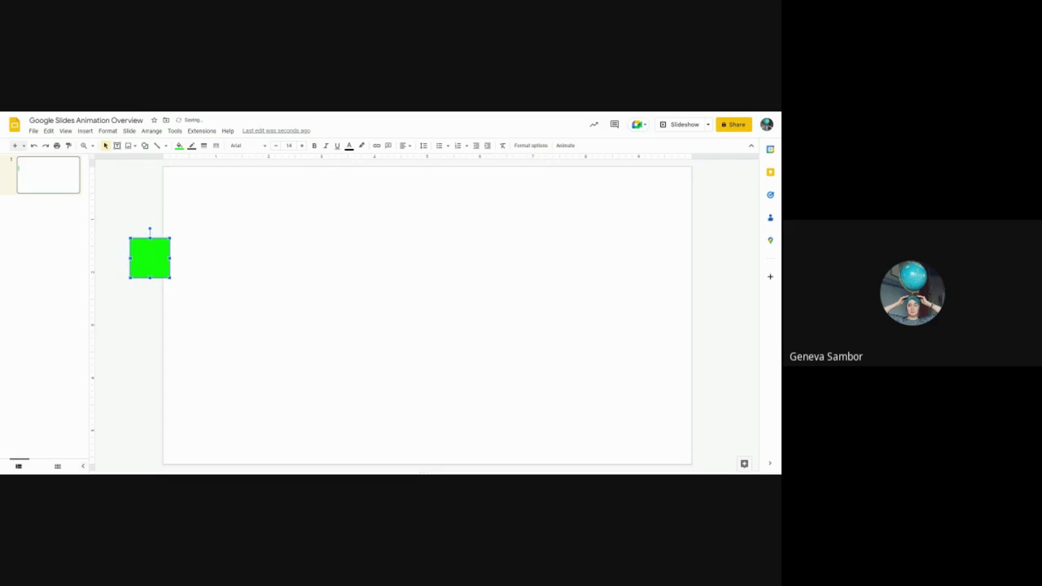
Step: Duplicate slide 1, then shift the square further onto the copy and rotate it slightly clockwise
{"action": "left_click", "coordinate": [19, 173]}
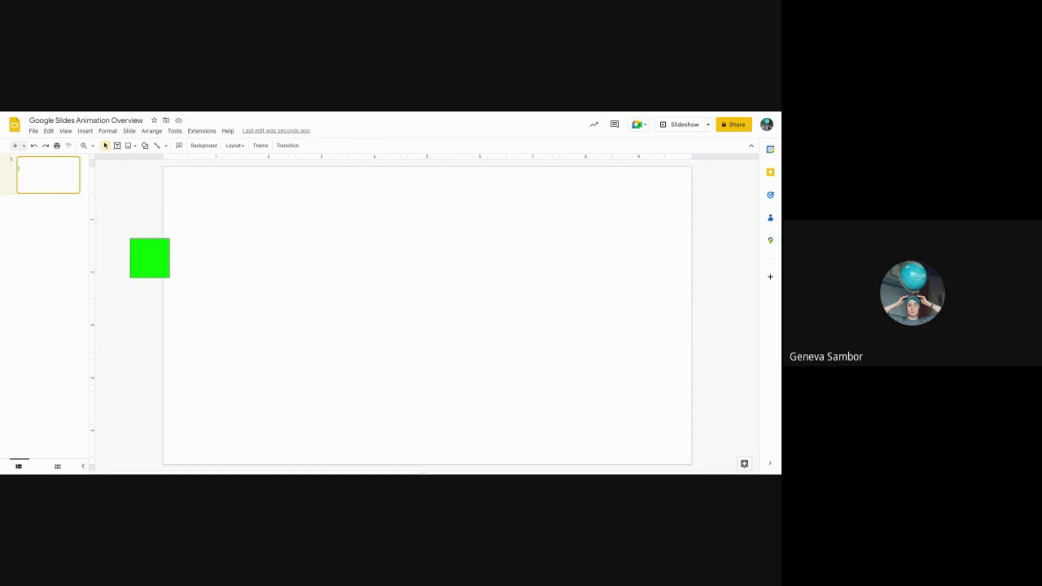
{"action": "key", "text": "ctrl+d"}
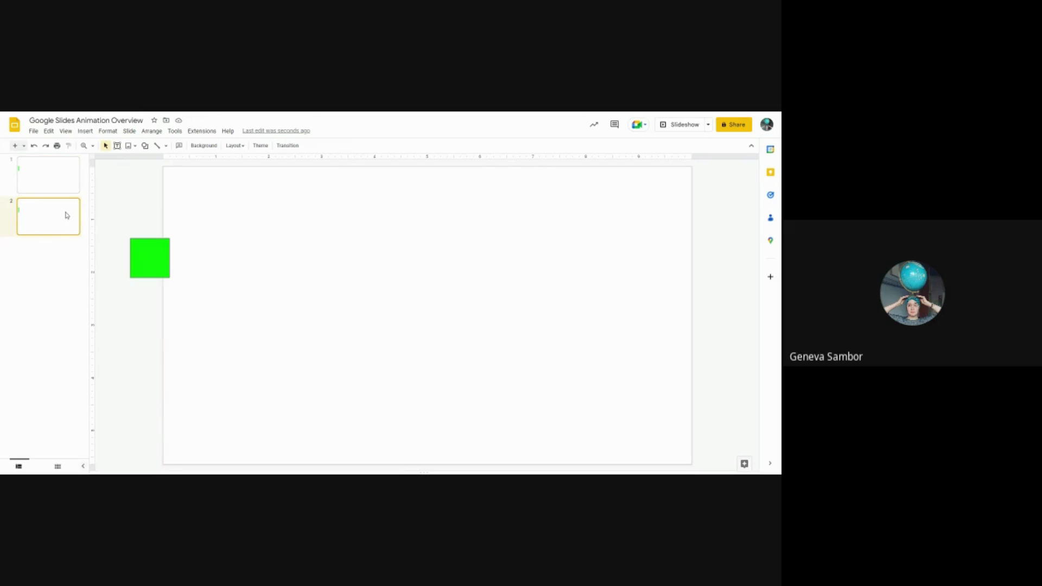
{"action": "left_click", "coordinate": [154, 253]}
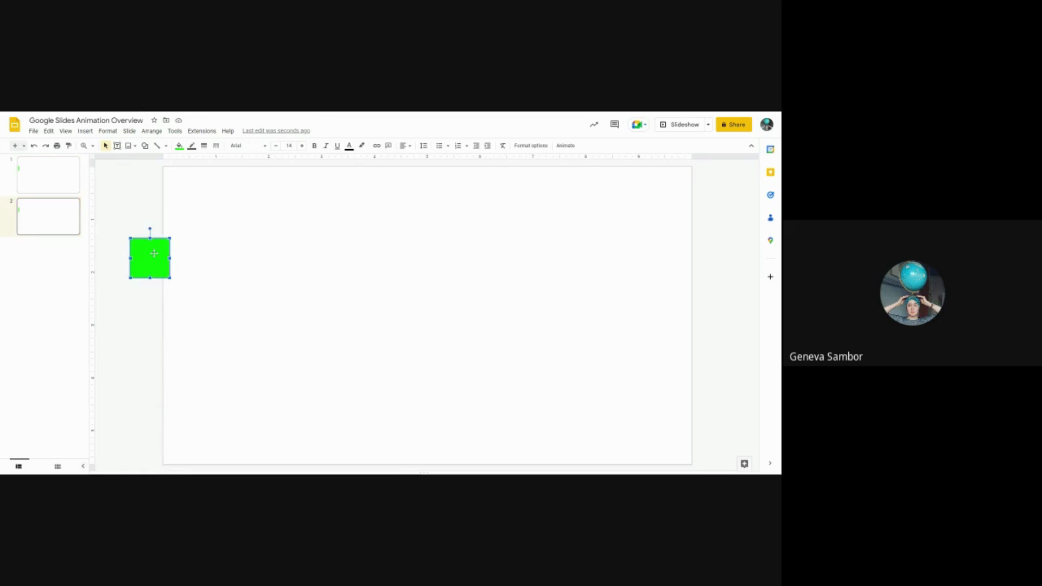
{"action": "key", "text": "Right"}
{"action": "key", "text": "Right"}
{"action": "key", "text": "Right"}
{"action": "key", "text": "Right"}
{"action": "key", "text": "Right"}
{"action": "key", "text": "Right"}
{"action": "key", "text": "Right"}
{"action": "key", "text": "Right"}
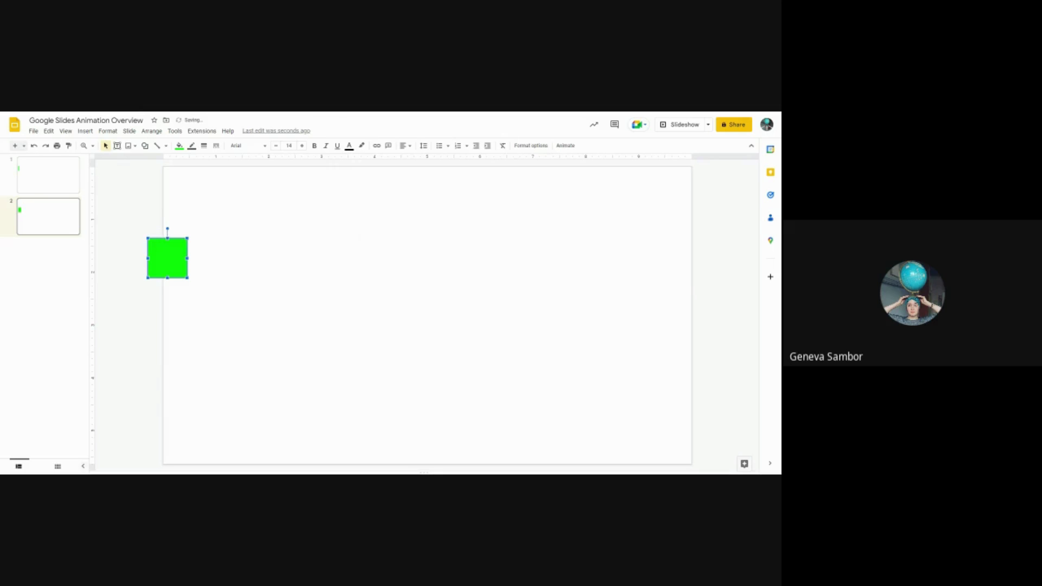
{"action": "left_click_drag", "start_coordinate": [167, 228], "coordinate": [180, 231]}
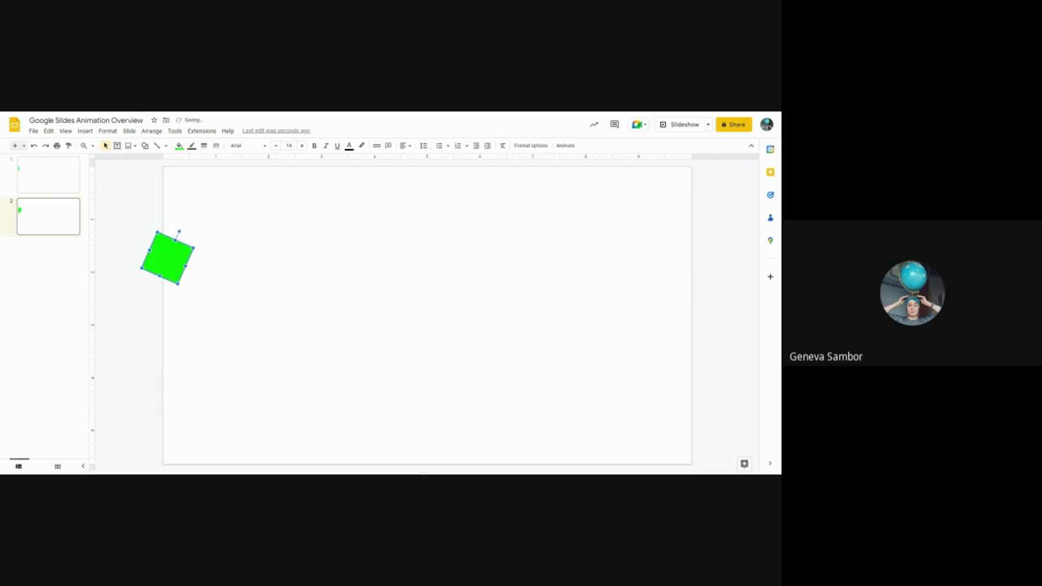
Step: Duplicate slide 2 and move the square fully onto the copy, turning it further clockwise
{"action": "left_click", "coordinate": [59, 221]}
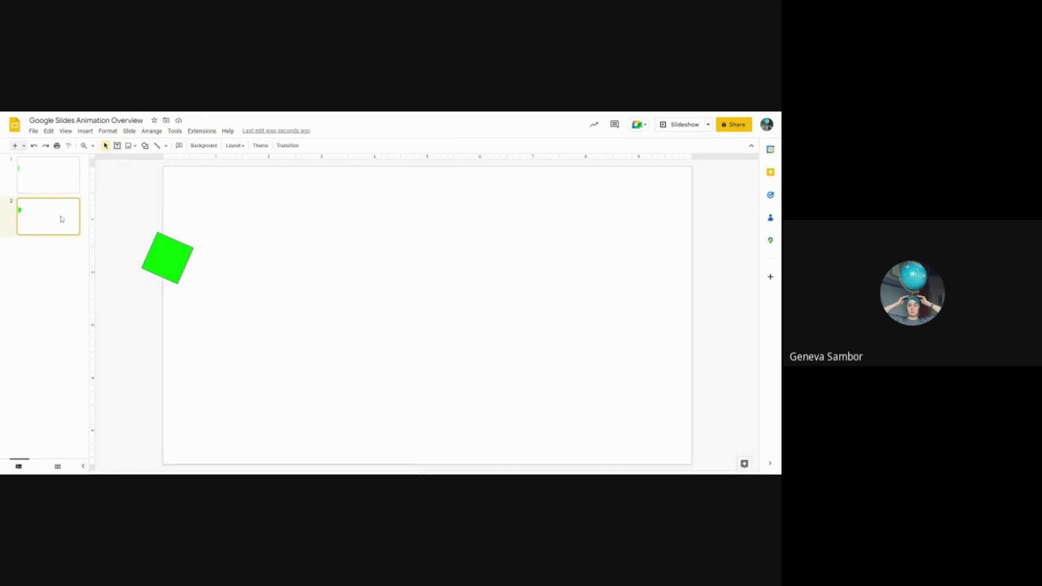
{"action": "key", "text": "ctrl+d"}
{"action": "left_click", "coordinate": [164, 247]}
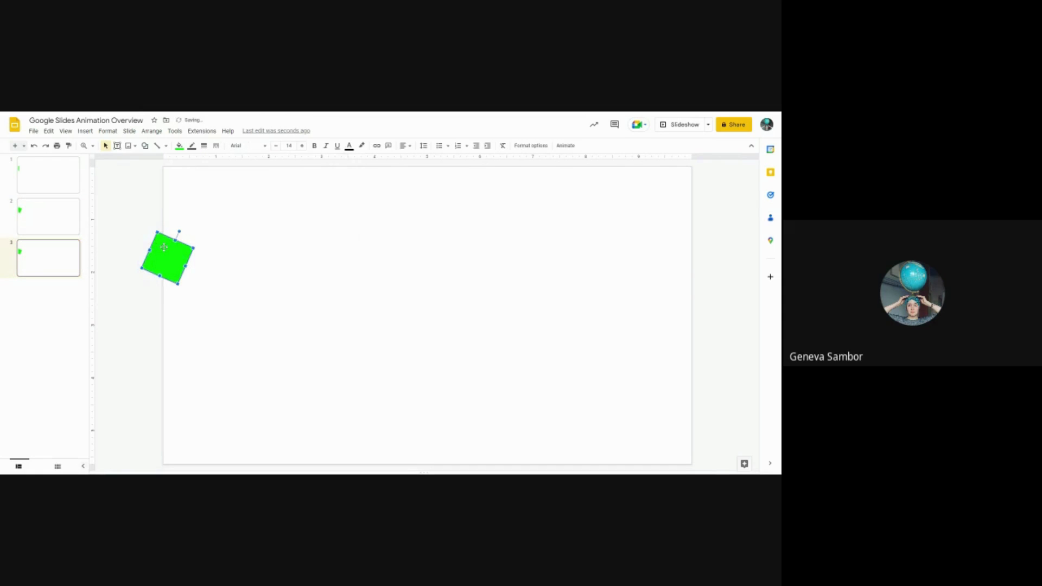
{"action": "left_click_drag", "start_coordinate": [164, 247], "coordinate": [233, 252]}
Step: Duplicate slide 3, then move the square right and down on the copy and rotate it clockwise
{"action": "left_click", "coordinate": [42, 273]}
{"action": "key", "text": "ctrl+d"}
{"action": "left_click", "coordinate": [210, 272]}
{"action": "left_click_drag", "start_coordinate": [211, 272], "coordinate": [273, 284]}
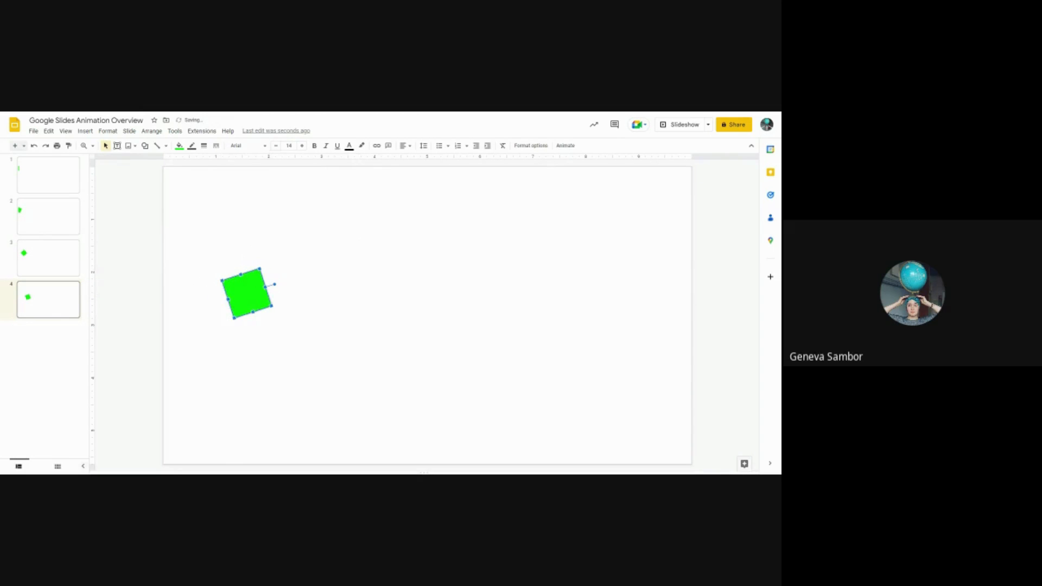
Step: Duplicate slide 4, nudge the square right and down on slide 5, and rotate it further clockwise
{"action": "left_click", "coordinate": [43, 310]}
{"action": "key", "text": "ctrl+d"}
{"action": "left_click", "coordinate": [263, 290]}
{"action": "key", "text": "Right"}
{"action": "key", "text": "Right"}
{"action": "key", "text": "Right"}
{"action": "key", "text": "Right"}
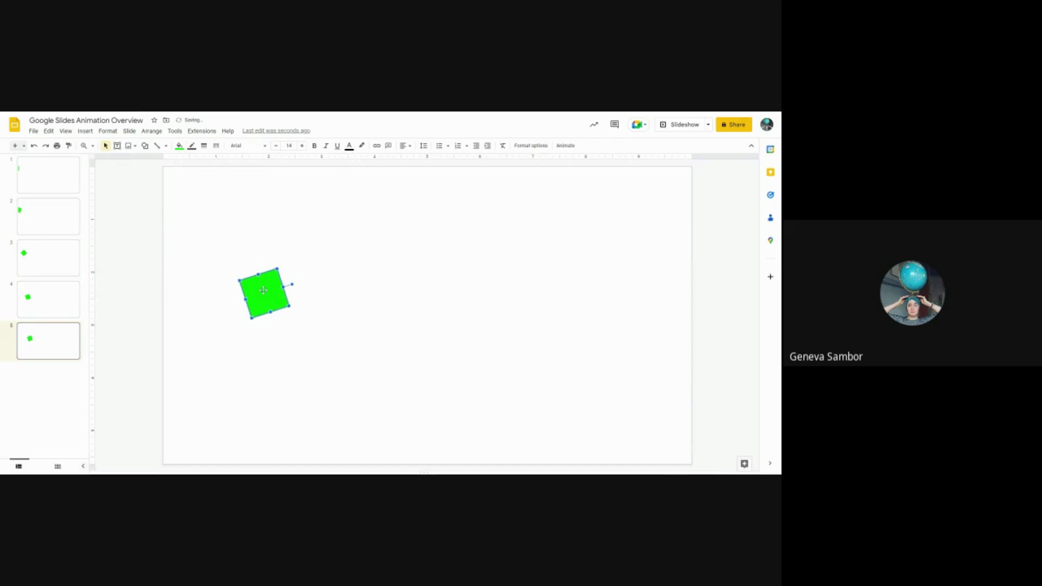
{"action": "key", "text": "Down"}
{"action": "key", "text": "Down"}
{"action": "key", "text": "Down"}
{"action": "key", "text": "Down"}
{"action": "key", "text": "Right"}
{"action": "key", "text": "Right"}
{"action": "key", "text": "Right"}
{"action": "key", "text": "Right"}
{"action": "key", "text": "Down"}
{"action": "key", "text": "Down"}
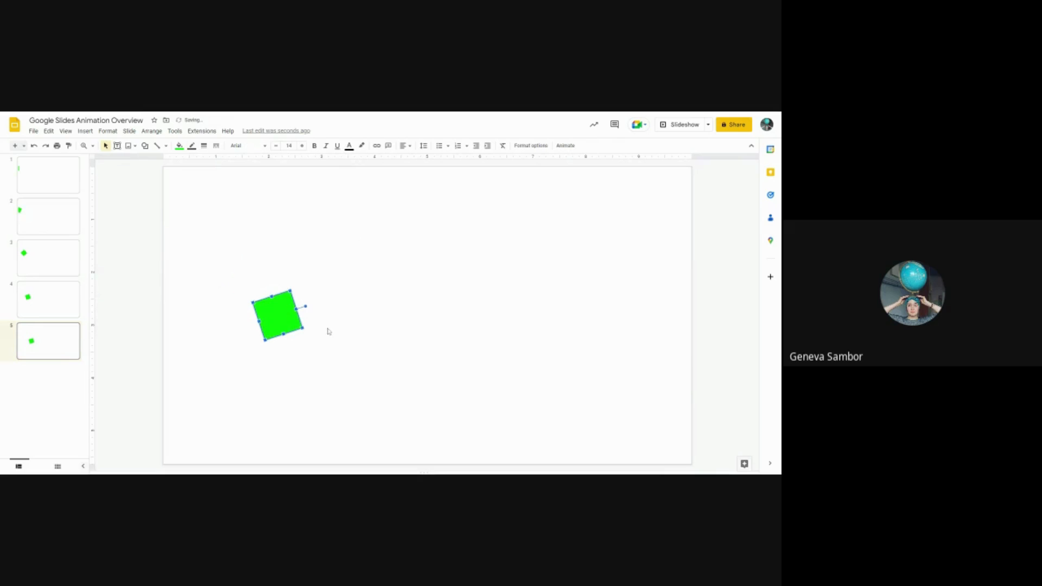
{"action": "left_click_drag", "start_coordinate": [306, 307], "coordinate": [306, 323]}
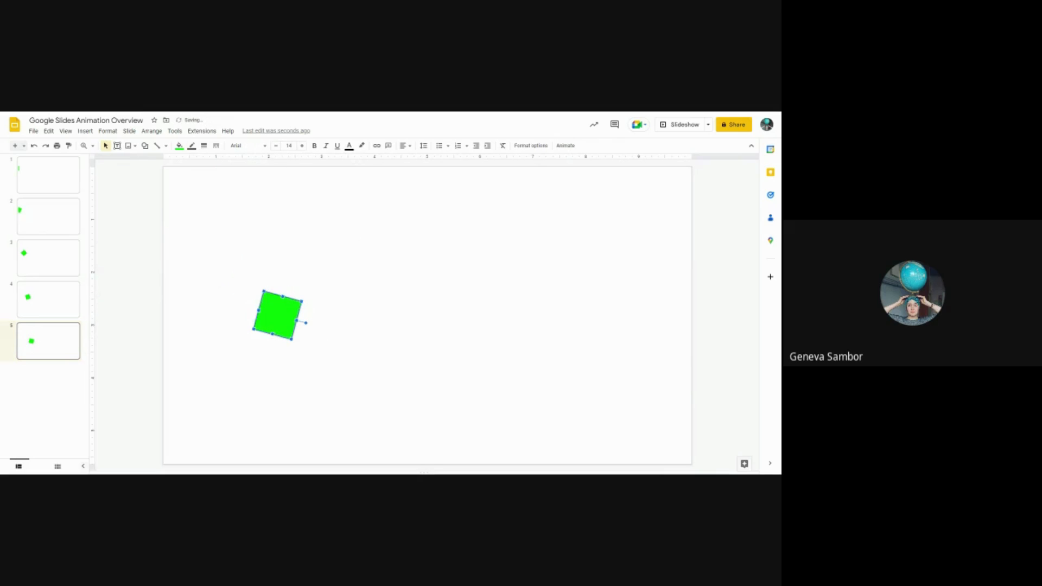
Step: Duplicate slide 5, then move the square diagonally down-right on slide 6 and rotate it clockwise
{"action": "left_click", "coordinate": [52, 344]}
{"action": "key", "text": "ctrl+d"}
{"action": "left_click", "coordinate": [291, 319]}
{"action": "left_click_drag", "start_coordinate": [290, 320], "coordinate": [336, 355]}
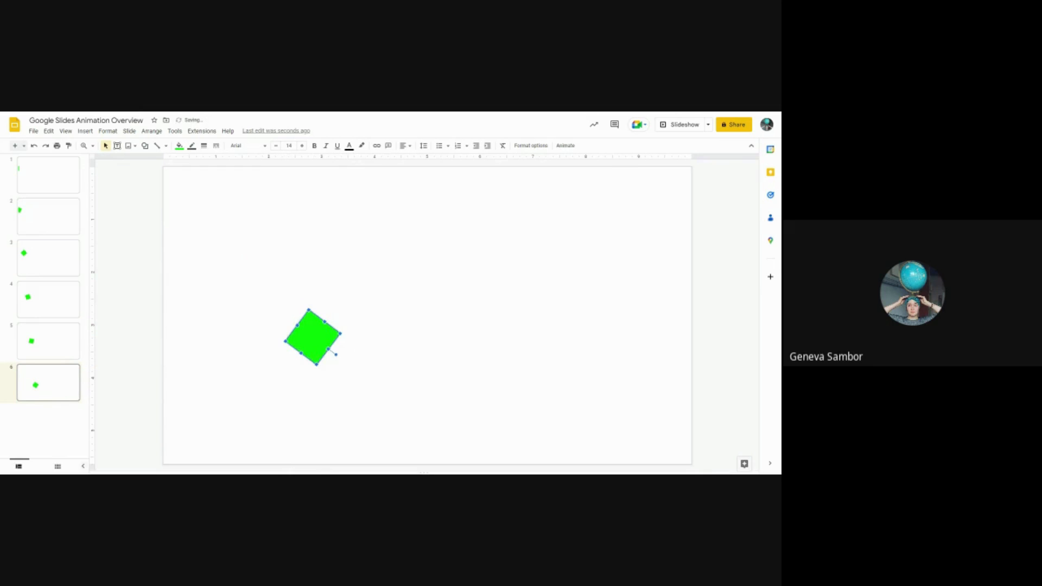
Step: Duplicate slide 6 and continue the square's diagonal down-right movement and clockwise rotation on slide 7
{"action": "left_click", "coordinate": [56, 386]}
{"action": "key", "text": "ctrl+d"}
{"action": "left_click", "coordinate": [314, 351]}
{"action": "left_click_drag", "start_coordinate": [313, 351], "coordinate": [361, 388]}
Step: Duplicate slide 7, nudge the square right and down on slide 8, and rotate it clockwise until nearly upright
{"action": "left_click", "coordinate": [54, 423]}
{"action": "key", "text": "ctrl+d"}
{"action": "left_click", "coordinate": [346, 377]}
{"action": "key", "text": "Right"}
{"action": "key", "text": "Right"}
{"action": "key", "text": "Right"}
{"action": "key", "text": "Right"}
{"action": "key", "text": "Right"}
{"action": "key", "text": "Down"}
{"action": "key", "text": "Down"}
{"action": "key", "text": "Down"}
{"action": "key", "text": "Down"}
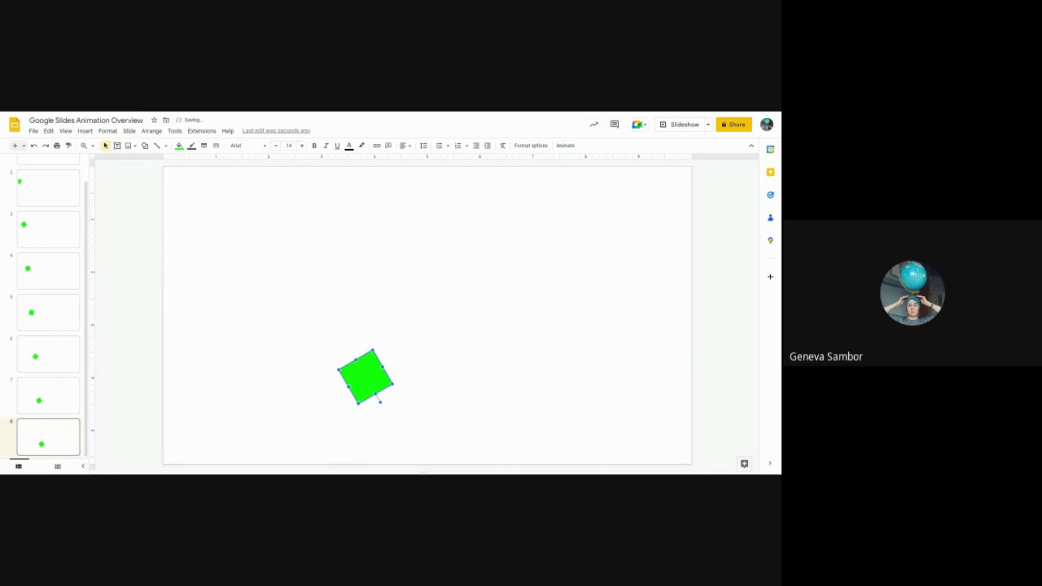
{"action": "left_click_drag", "start_coordinate": [380, 402], "coordinate": [368, 406]}
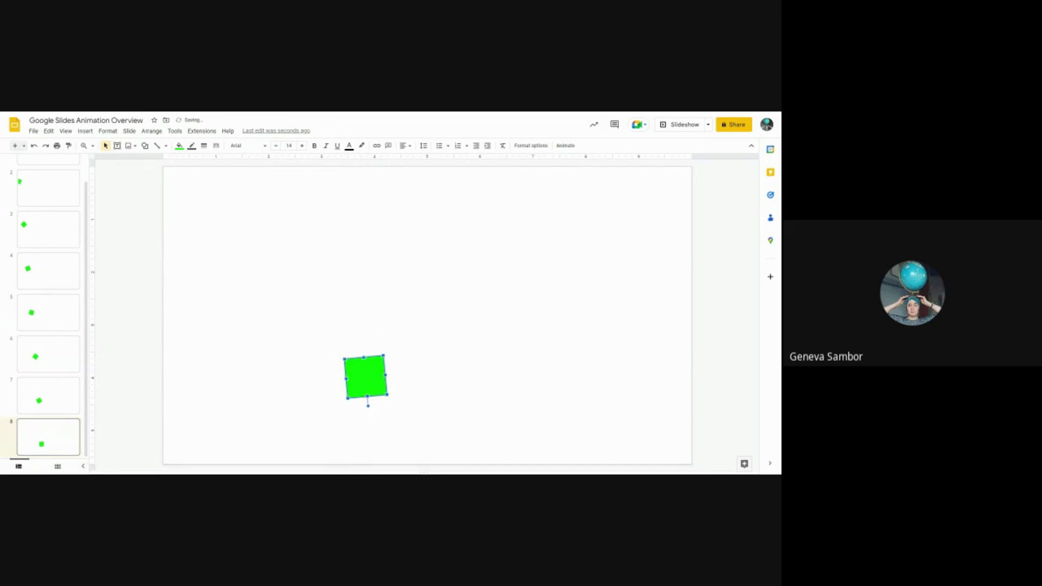
Step: Duplicate slide 8, nudge the square further right and down on slide 9, and rotate it clockwise
{"action": "left_click", "coordinate": [45, 444]}
{"action": "key", "text": "ctrl+d"}
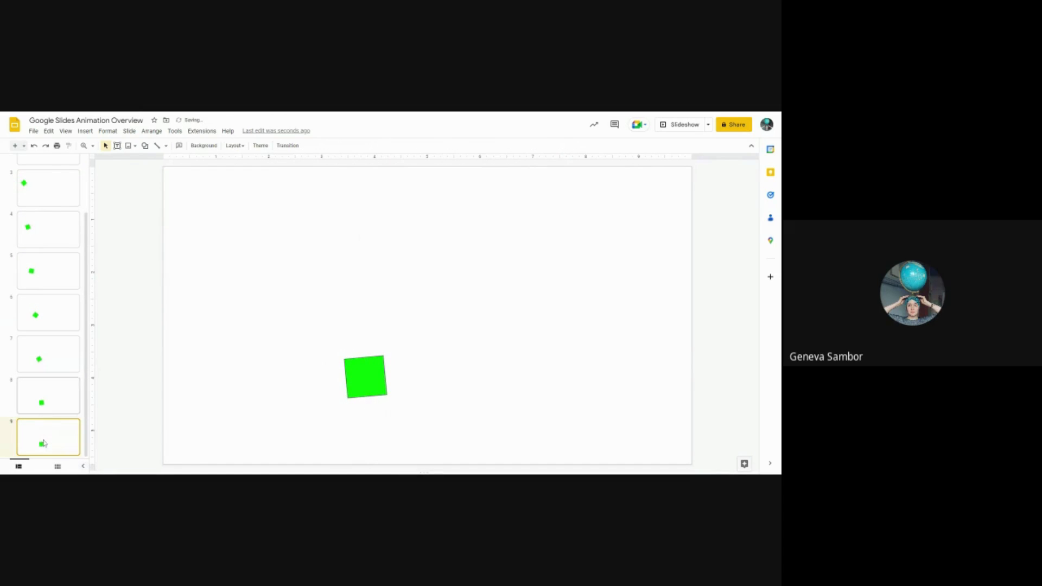
{"action": "left_click", "coordinate": [377, 382]}
{"action": "key", "text": "Right"}
{"action": "key", "text": "Right"}
{"action": "key", "text": "Right"}
{"action": "key", "text": "Right"}
{"action": "key", "text": "Down"}
{"action": "key", "text": "Down"}
{"action": "key", "text": "Down"}
{"action": "key", "text": "Down"}
{"action": "key", "text": "Down"}
{"action": "key", "text": "Right"}
{"action": "key", "text": "Right"}
{"action": "key", "text": "Right"}
{"action": "key", "text": "Right"}
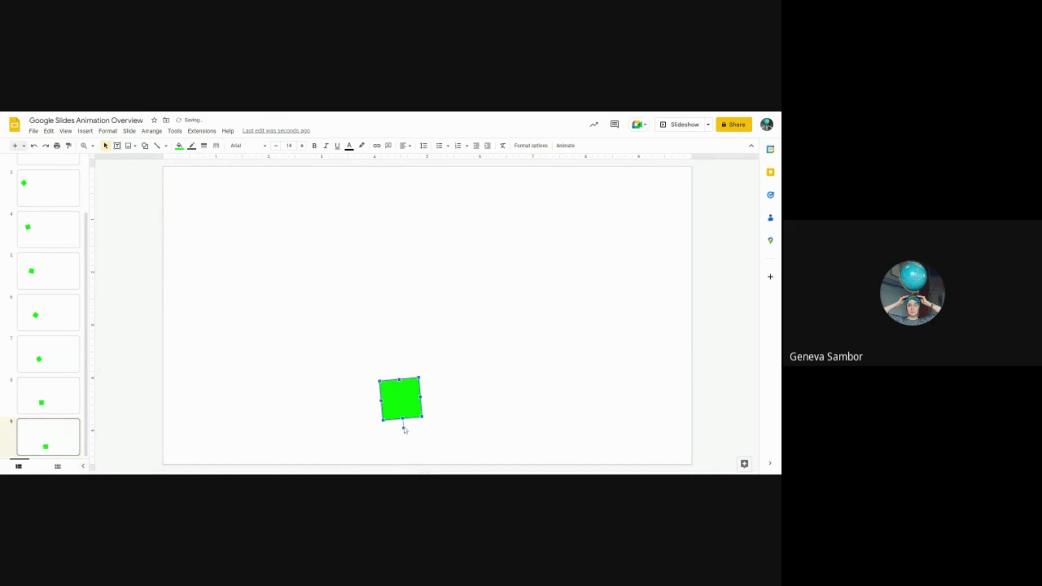
{"action": "left_click_drag", "start_coordinate": [402, 433], "coordinate": [421, 444]}
Step: Add slides 10 and 11 as successive duplicates, moving the diamond-oriented square right and down until it nearly reaches the slide's bottom edge
{"action": "left_click", "coordinate": [31, 445]}
{"action": "key", "text": "ctrl+d"}
{"action": "left_click", "coordinate": [37, 446]}
{"action": "key", "text": "ctrl+d"}
{"action": "left_click", "coordinate": [435, 421]}
{"action": "key", "text": "Right"}
{"action": "key", "text": "Right"}
{"action": "key", "text": "Right"}
{"action": "key", "text": "Right"}
{"action": "key", "text": "Down"}
{"action": "key", "text": "Down"}
Step: Play the slideshow from slide 1 to preview the falling square animation, then exit it
{"action": "scroll", "coordinate": [58, 225], "scroll_direction": "up", "scroll_amount": 5}
{"action": "left_click", "coordinate": [51, 193]}
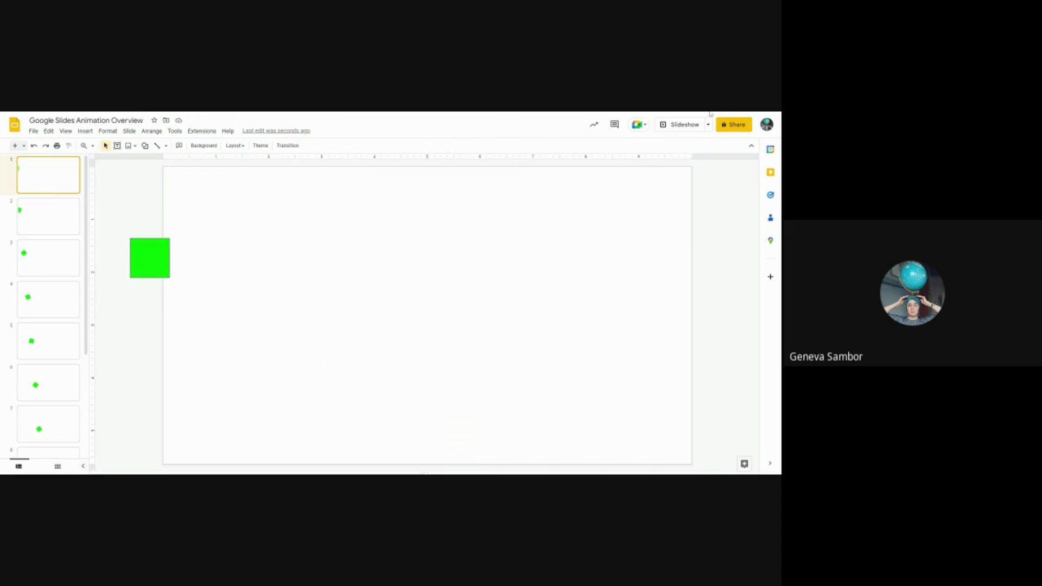
{"action": "left_click", "coordinate": [683, 124]}
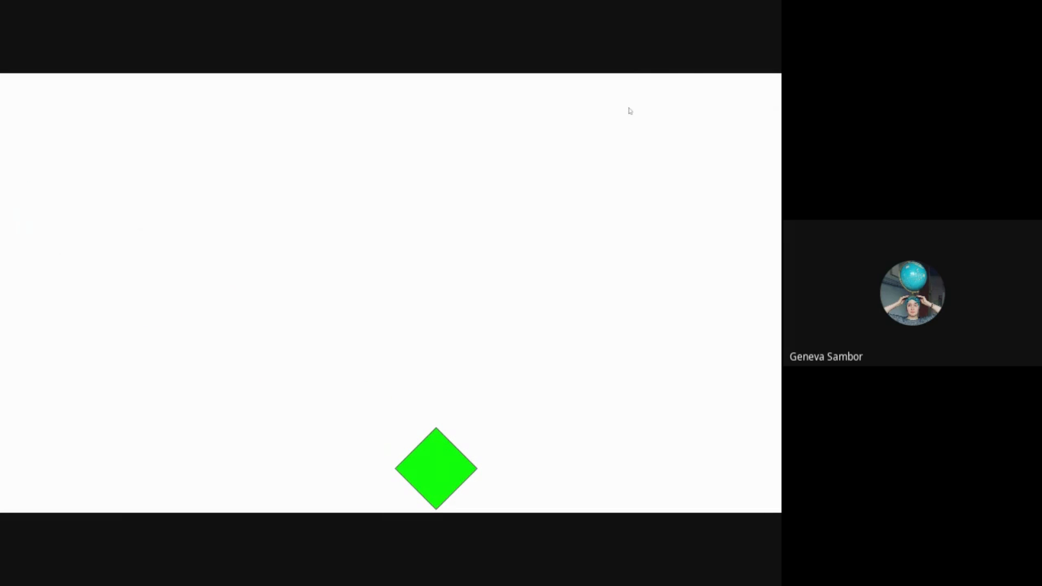
{"action": "key", "text": "Escape"}
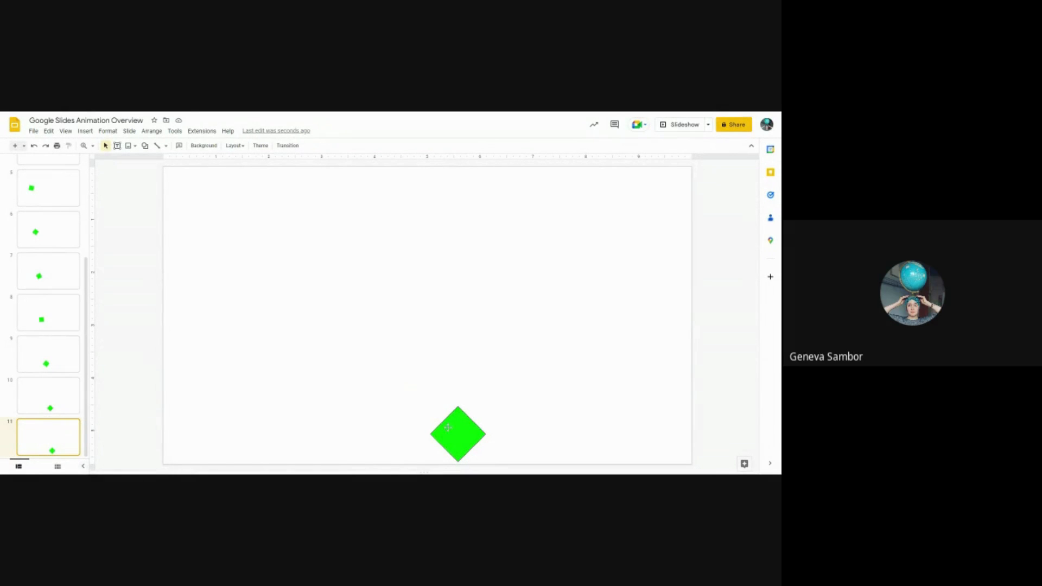
Step: Duplicate slide 11 and squash the square slightly from its top corner on slide 12
{"action": "key", "text": "ctrl+d"}
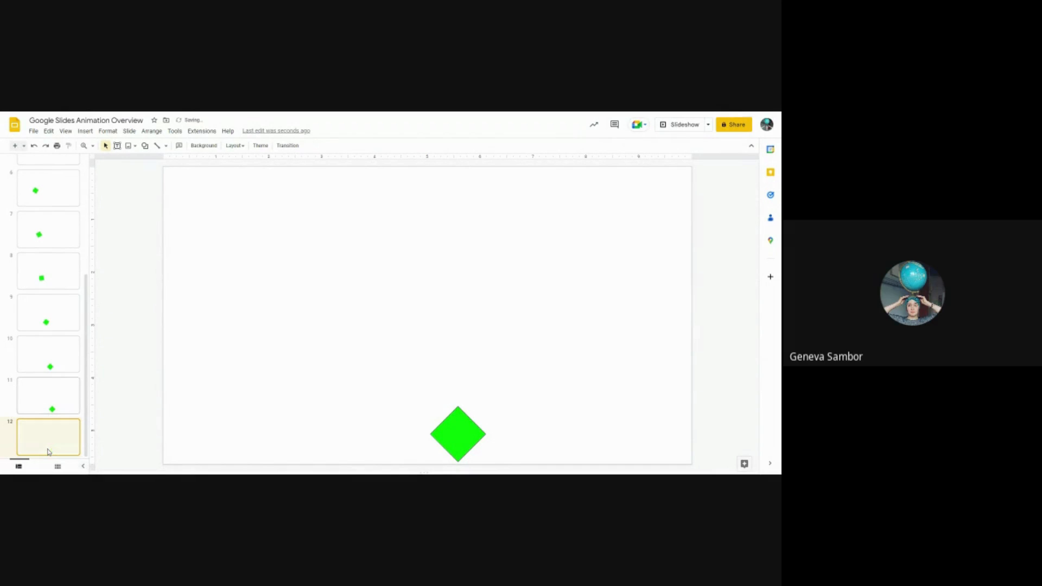
{"action": "left_click", "coordinate": [468, 422]}
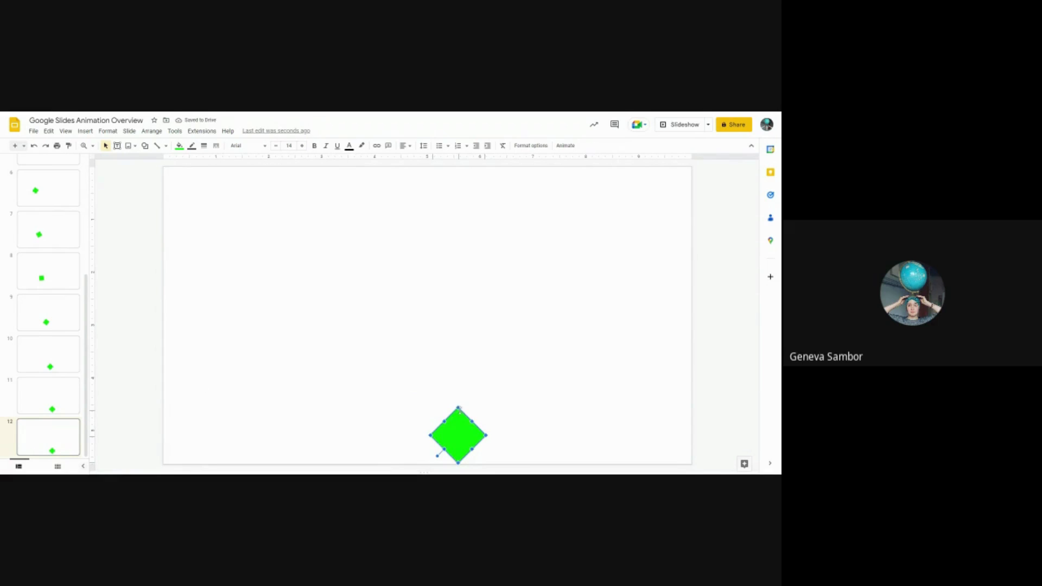
{"action": "left_click_drag", "start_coordinate": [459, 410], "coordinate": [460, 408]}
Step: Duplicate slide 12, stretch the square slightly from its top corner on slide 13, and nudge it up and right
{"action": "left_click", "coordinate": [44, 452]}
{"action": "key", "text": "ctrl+d"}
{"action": "left_click", "coordinate": [468, 440]}
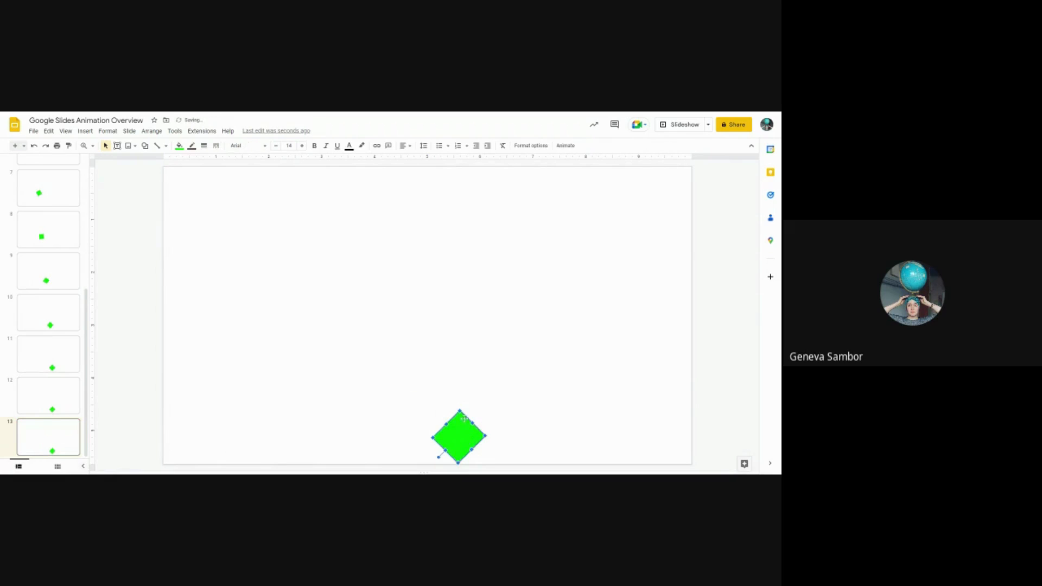
{"action": "left_click_drag", "start_coordinate": [459, 408], "coordinate": [458, 404]}
{"action": "key", "text": "Up"}
{"action": "key", "text": "Up"}
{"action": "key", "text": "Right"}
{"action": "key", "text": "Right"}
{"action": "key", "text": "Right"}
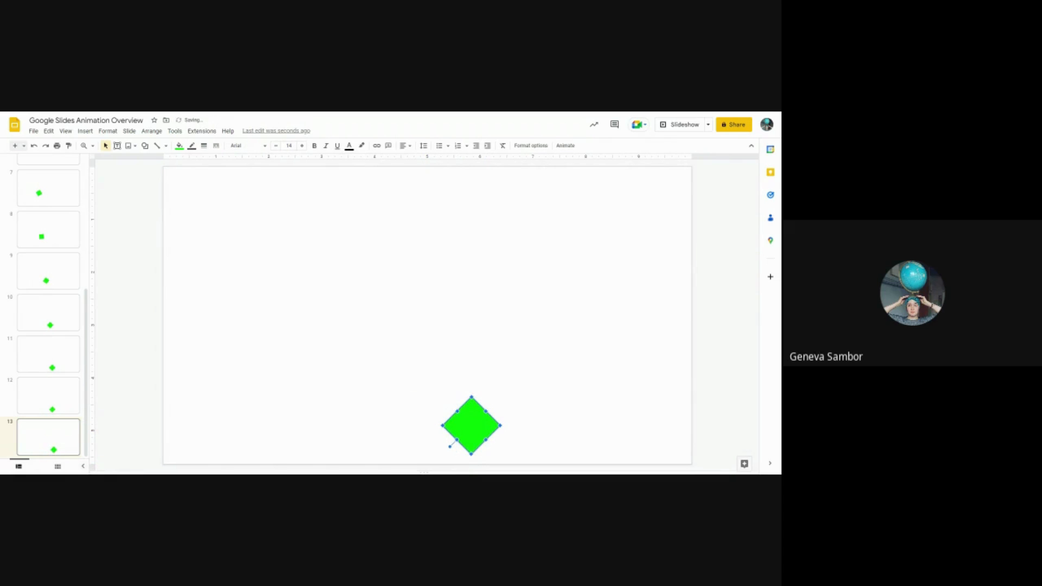
Step: Duplicate slide 13, then move the square up and right on slide 14 and rotate it clockwise
{"action": "left_click", "coordinate": [53, 409]}
{"action": "left_click", "coordinate": [52, 451]}
{"action": "key", "text": "ctrl+d"}
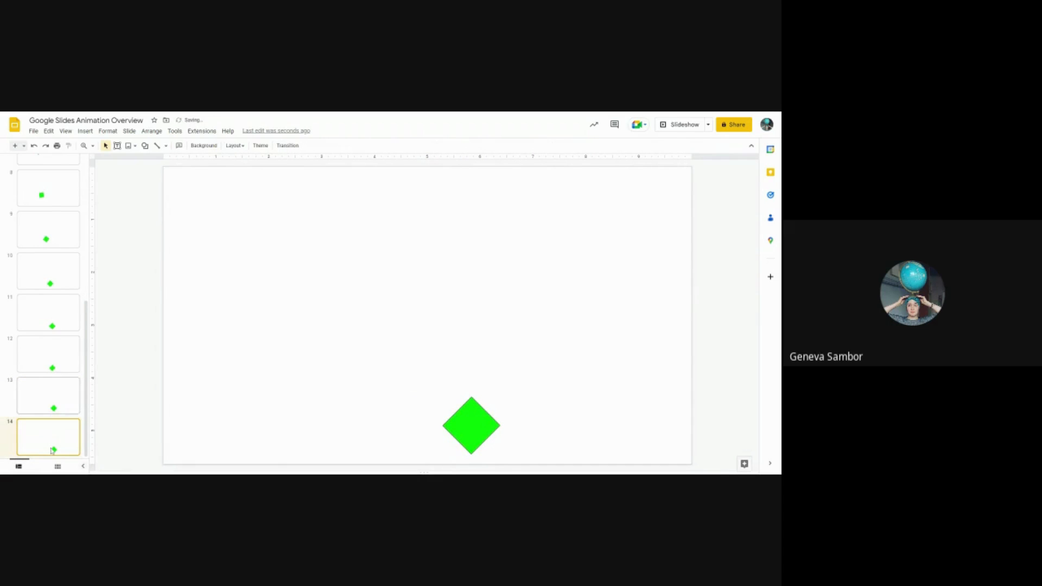
{"action": "left_click", "coordinate": [470, 427]}
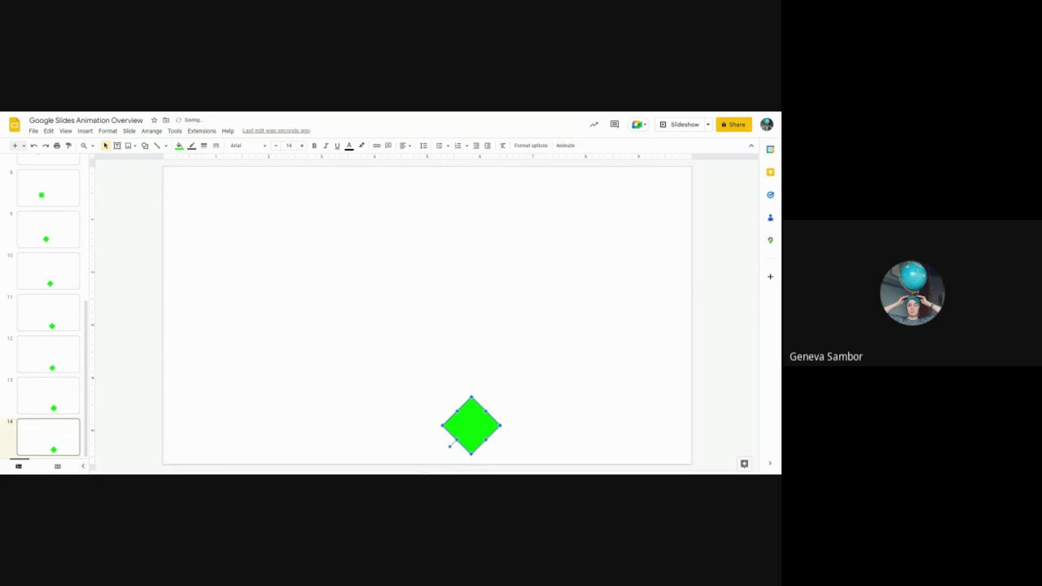
{"action": "left_click_drag", "start_coordinate": [450, 446], "coordinate": [506, 399]}
Step: Duplicate slide 14, rotate the square further clockwise on slide 15, and nudge it up and right
{"action": "left_click", "coordinate": [153, 454]}
{"action": "key", "text": "ctrl+d"}
{"action": "left_click", "coordinate": [522, 408]}
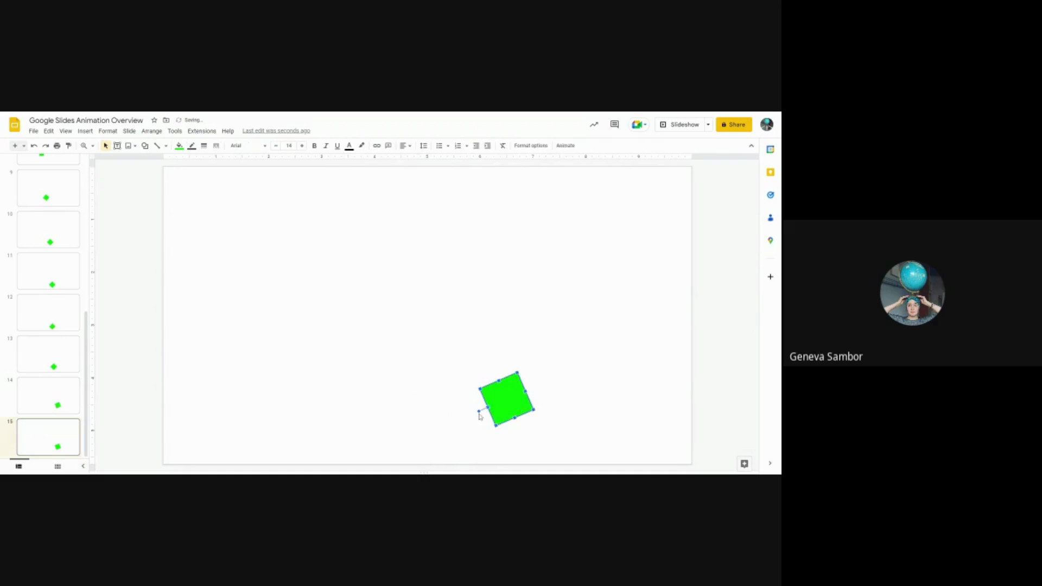
{"action": "left_click_drag", "start_coordinate": [479, 411], "coordinate": [477, 393]}
{"action": "key", "text": "Up"}
{"action": "key", "text": "Up"}
{"action": "key", "text": "Up"}
{"action": "key", "text": "Right"}
{"action": "key", "text": "Right"}
{"action": "key", "text": "Right"}
{"action": "key", "text": "Right"}
{"action": "key", "text": "Right"}
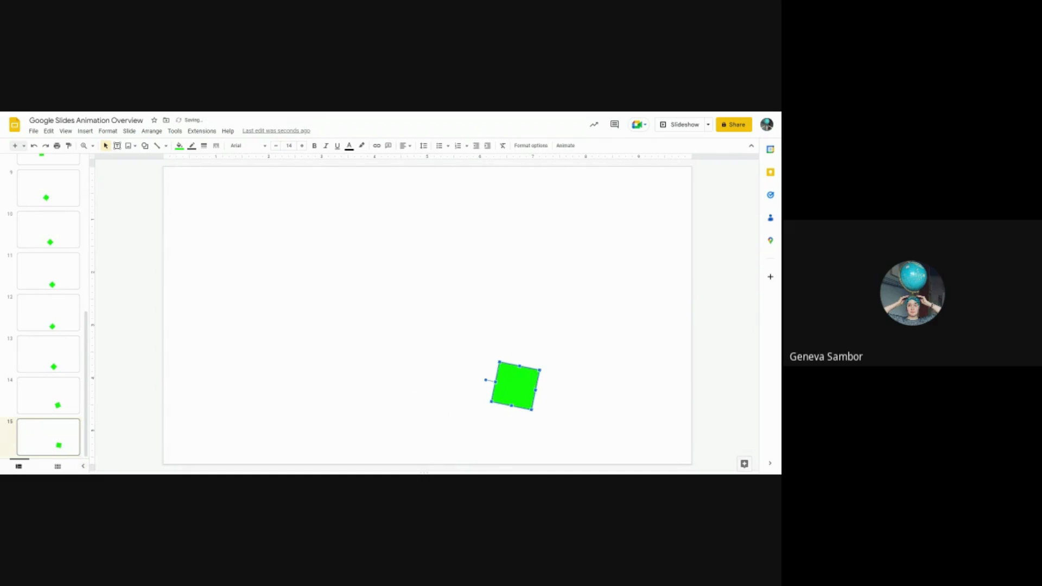
Step: Replay the slideshow from slide 1 to check the square's fall and bounce
{"action": "scroll", "coordinate": [61, 251], "scroll_direction": "up", "scroll_amount": 10}
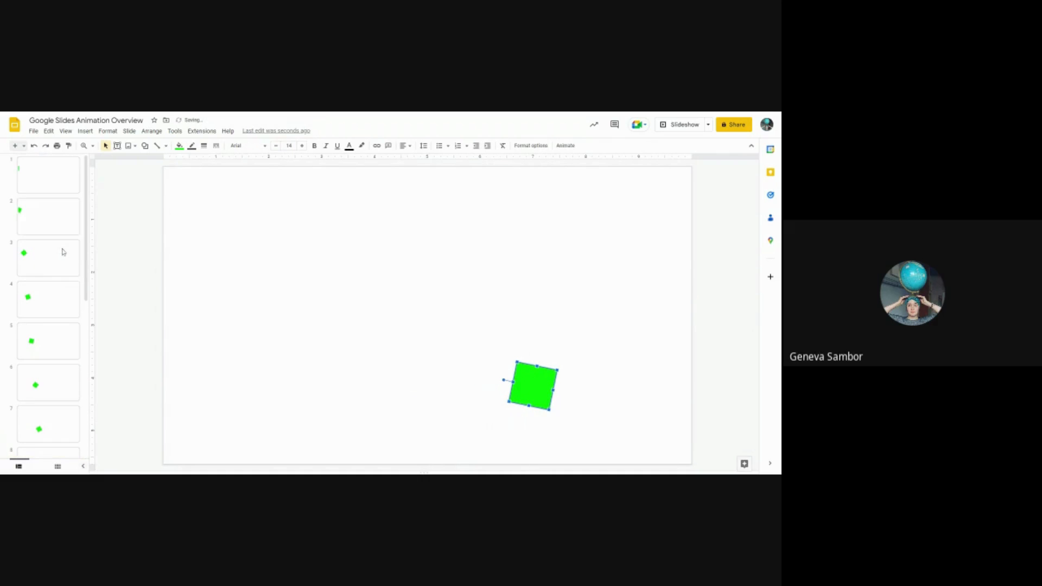
{"action": "left_click", "coordinate": [55, 174]}
{"action": "left_click", "coordinate": [671, 127]}
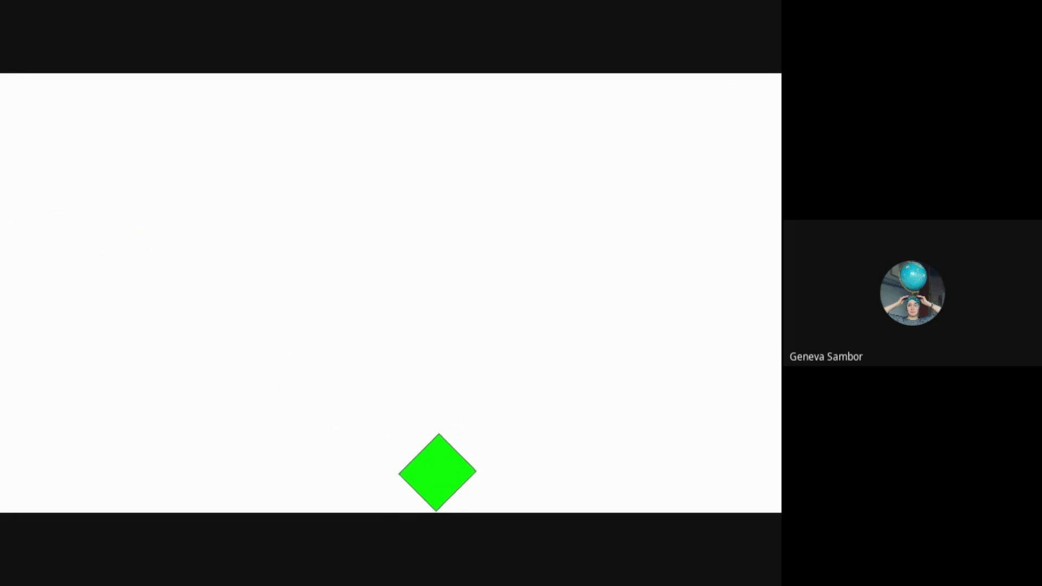
Step: Exit the slideshow and draw a closed five-sided polygon in the upper middle of slide 1 with the Polyline tool
{"action": "key", "text": "Escape"}
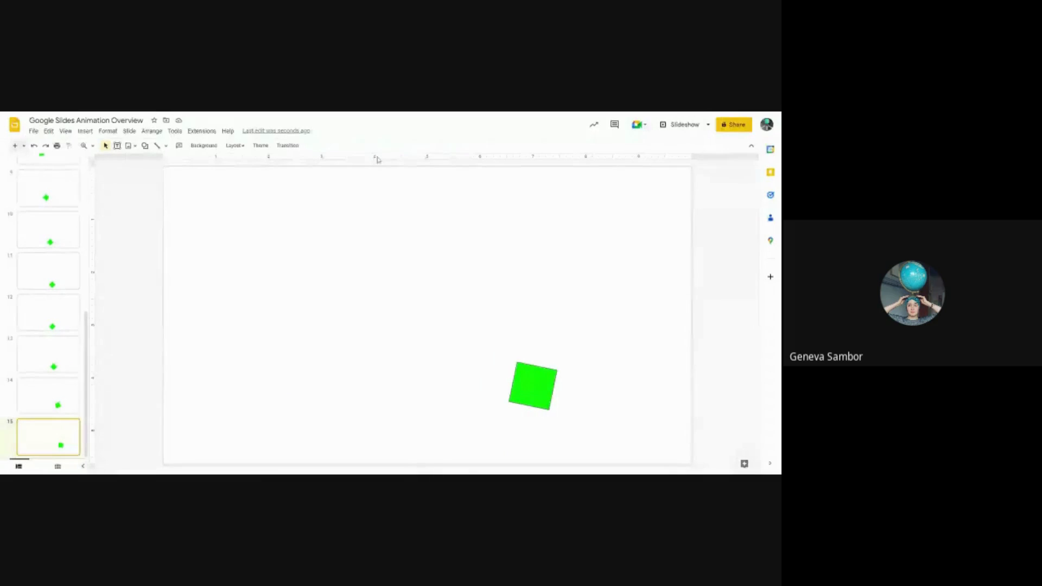
{"action": "scroll", "coordinate": [73, 301], "scroll_direction": "up", "scroll_amount": 5}
{"action": "left_click", "coordinate": [45, 190]}
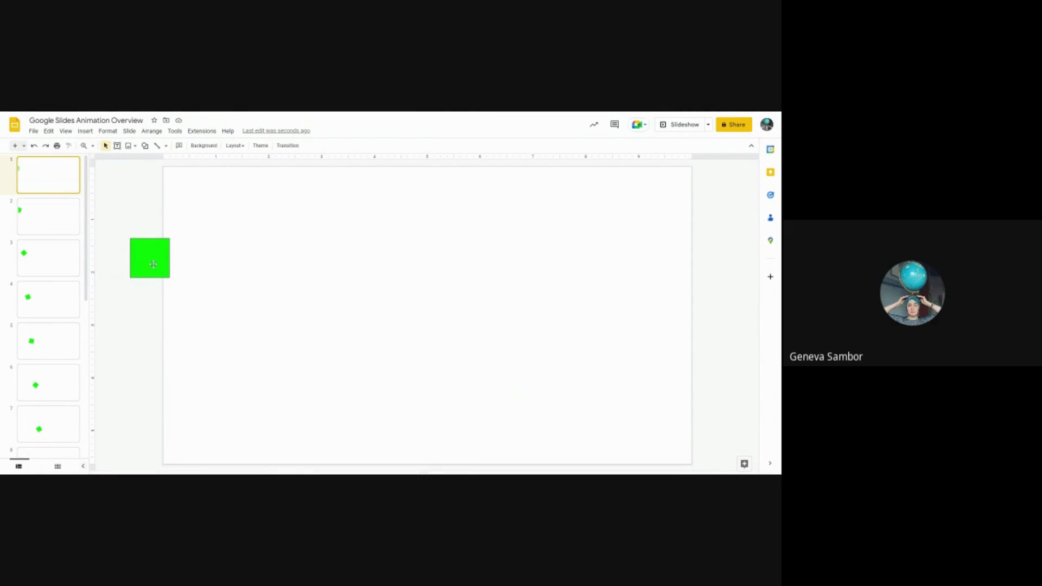
{"action": "left_click", "coordinate": [166, 147]}
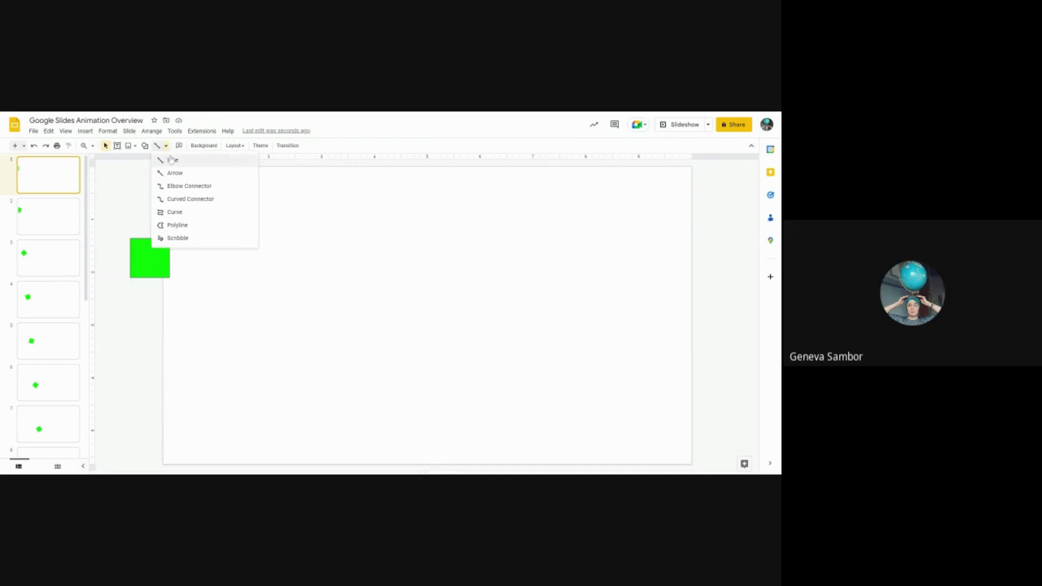
{"action": "left_click", "coordinate": [177, 226]}
{"action": "left_click", "coordinate": [375, 294]}
{"action": "left_click", "coordinate": [344, 269]}
{"action": "left_click", "coordinate": [368, 220]}
{"action": "left_click", "coordinate": [443, 250]}
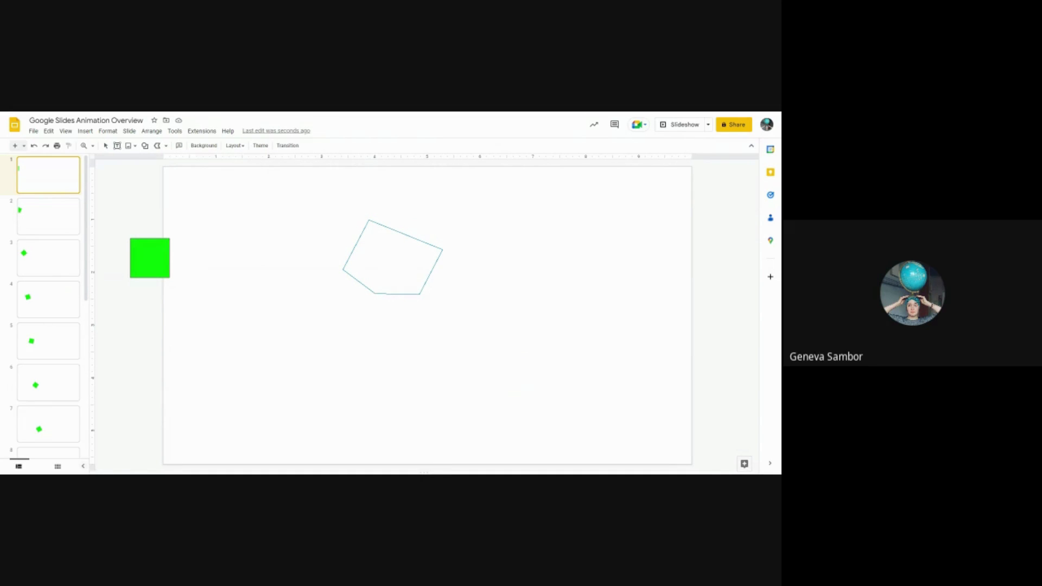
{"action": "left_click", "coordinate": [375, 294]}
Step: Fill the new five-sided polygon with solid purple and deselect it
{"action": "left_click", "coordinate": [179, 145]}
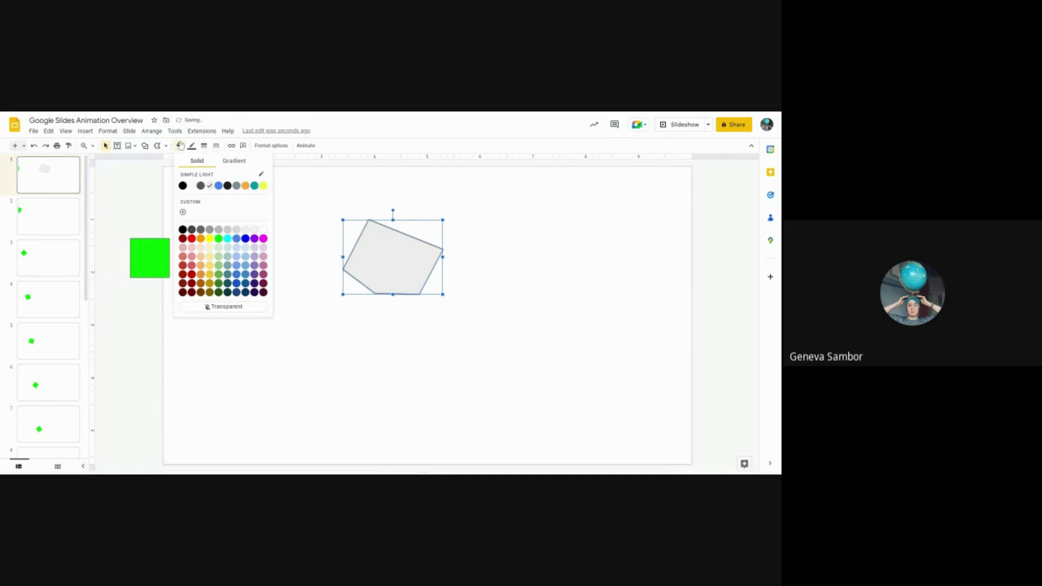
{"action": "left_click", "coordinate": [254, 239]}
{"action": "left_click", "coordinate": [254, 242]}
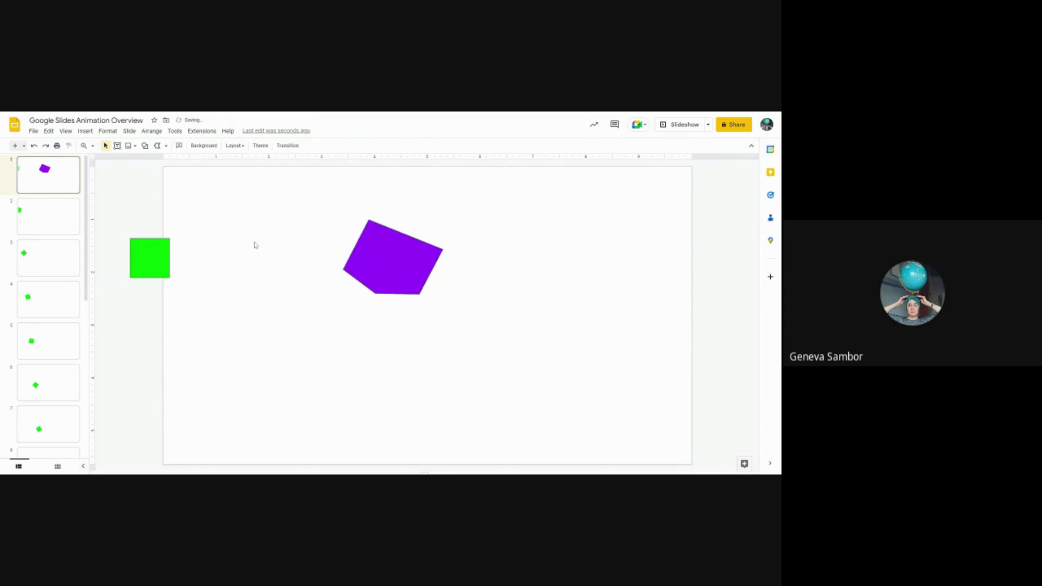
Step: Draw a closed, rounded triangular shape between the green square and the purple polygon with the Curve tool, and fill it orange
{"action": "left_click", "coordinate": [166, 146]}
{"action": "left_click", "coordinate": [186, 215]}
{"action": "mouse_move", "coordinate": [267, 288]}
{"action": "left_mouse_down"}
{"action": "mouse_move", "coordinate": [223, 258]}
{"action": "mouse_move", "coordinate": [238, 217]}
{"action": "mouse_move", "coordinate": [266, 192]}
{"action": "mouse_move", "coordinate": [321, 250]}
{"action": "mouse_move", "coordinate": [321, 269]}
{"action": "mouse_move", "coordinate": [294, 291]}
{"action": "mouse_move", "coordinate": [267, 287]}
{"action": "left_mouse_up"}
{"action": "left_click", "coordinate": [179, 145]}
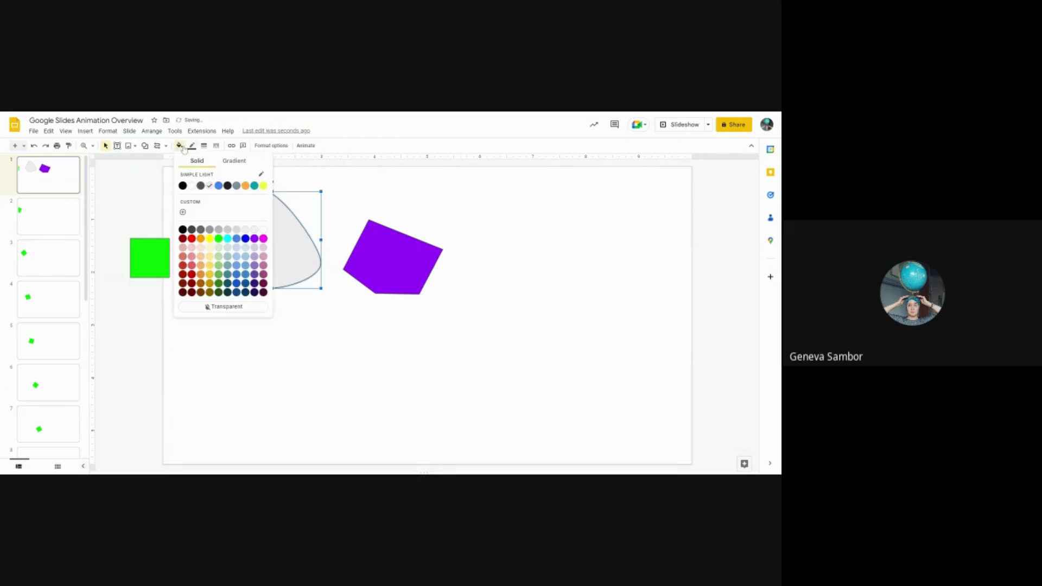
{"action": "left_click", "coordinate": [200, 239]}
{"action": "left_click", "coordinate": [331, 377]}
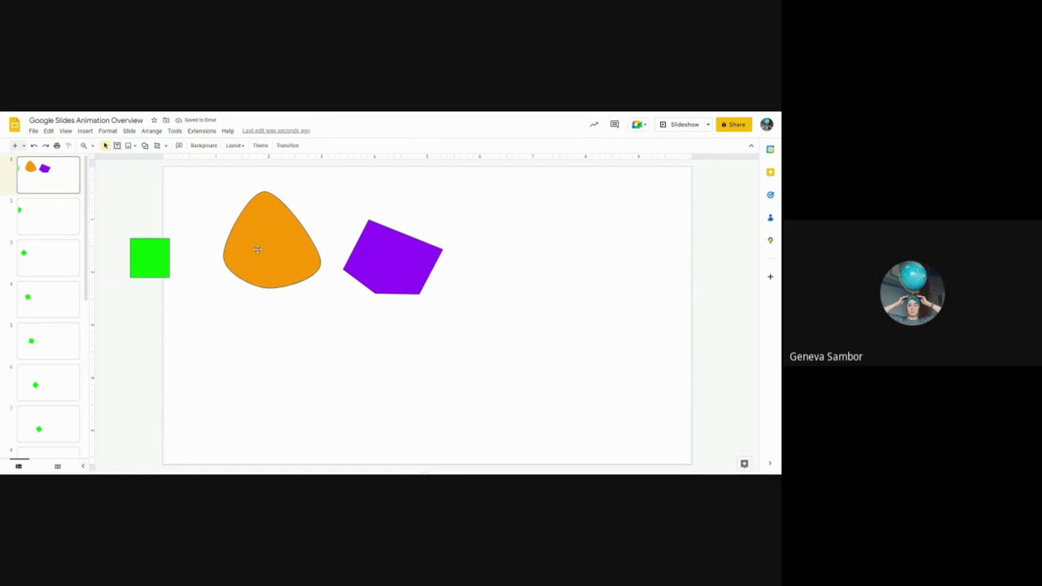
Step: Edit the orange shape's points, moving its top point down and its left point inward to form a boomerang
{"action": "left_click", "coordinate": [159, 248]}
{"action": "left_click", "coordinate": [216, 253]}
{"action": "double_click", "coordinate": [410, 272]}
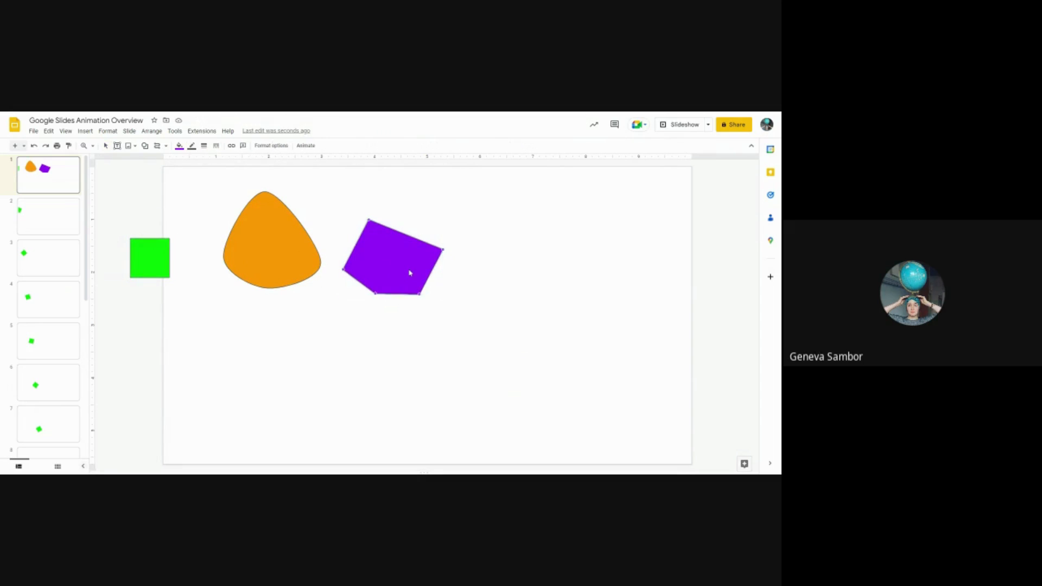
{"action": "double_click", "coordinate": [274, 238]}
{"action": "left_click", "coordinate": [92, 146]}
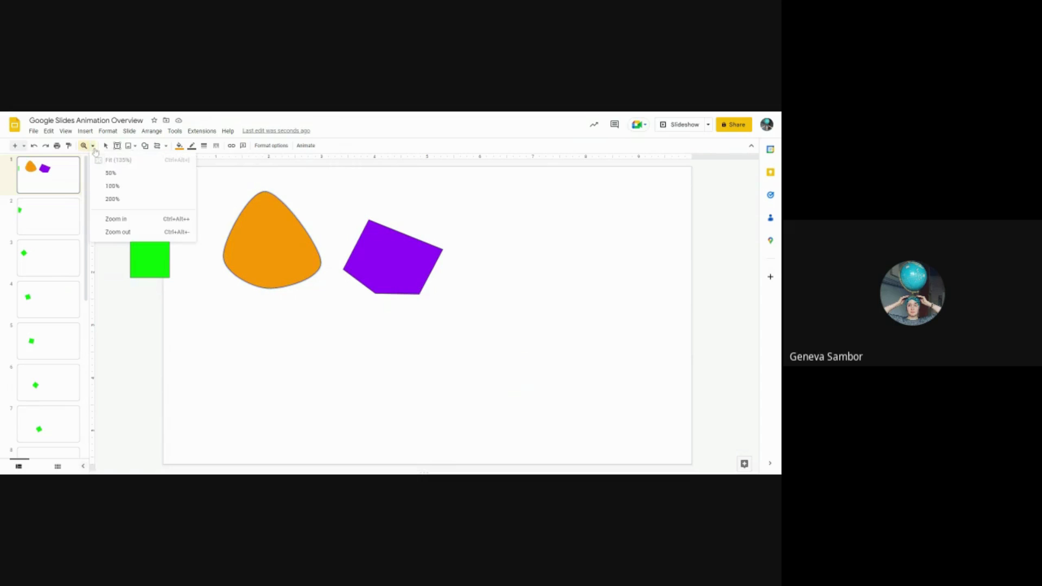
{"action": "left_click", "coordinate": [117, 210]}
{"action": "scroll", "coordinate": [267, 301], "scroll_direction": "up", "scroll_amount": 1}
{"action": "left_click", "coordinate": [106, 146]}
{"action": "left_click", "coordinate": [229, 328]}
{"action": "double_click", "coordinate": [229, 328]}
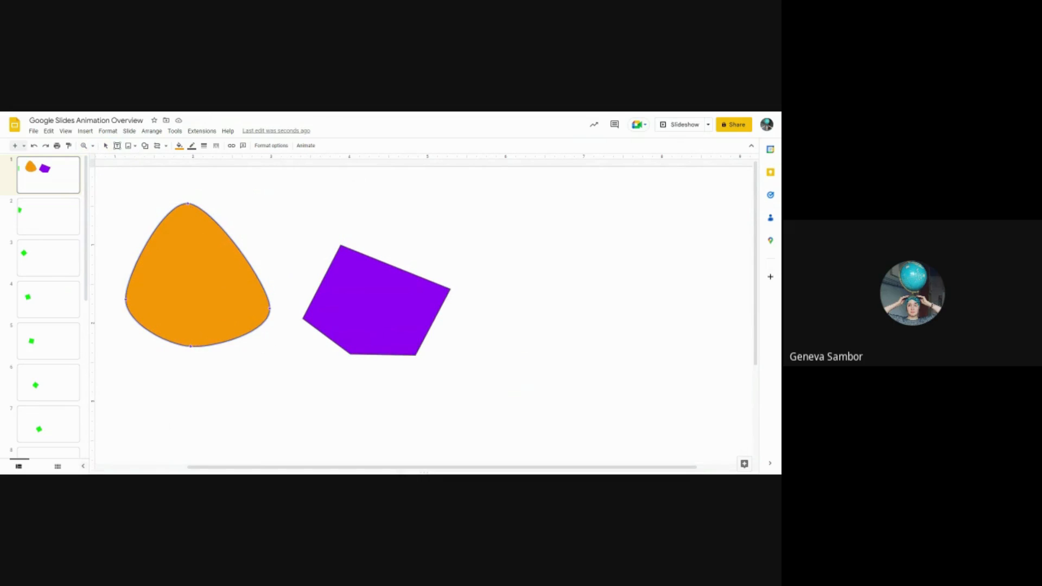
{"action": "left_click_drag", "start_coordinate": [192, 262], "coordinate": [191, 262]}
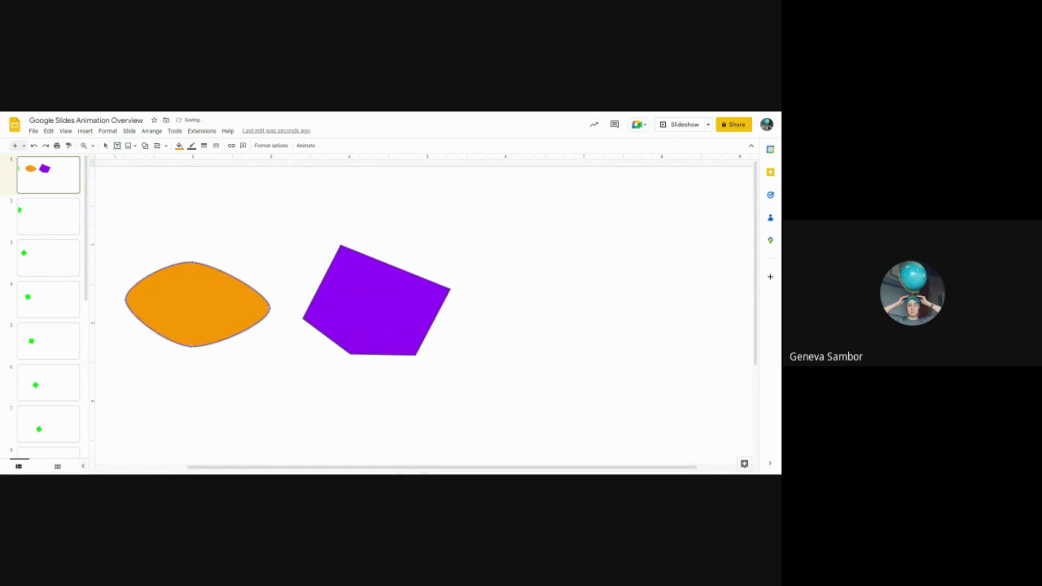
{"action": "left_click_drag", "start_coordinate": [191, 304], "coordinate": [227, 306]}
Step: Edit the purple polygon's points, moving its top corner down and its lower-right corner inward to form a thin bent shape
{"action": "double_click", "coordinate": [386, 321]}
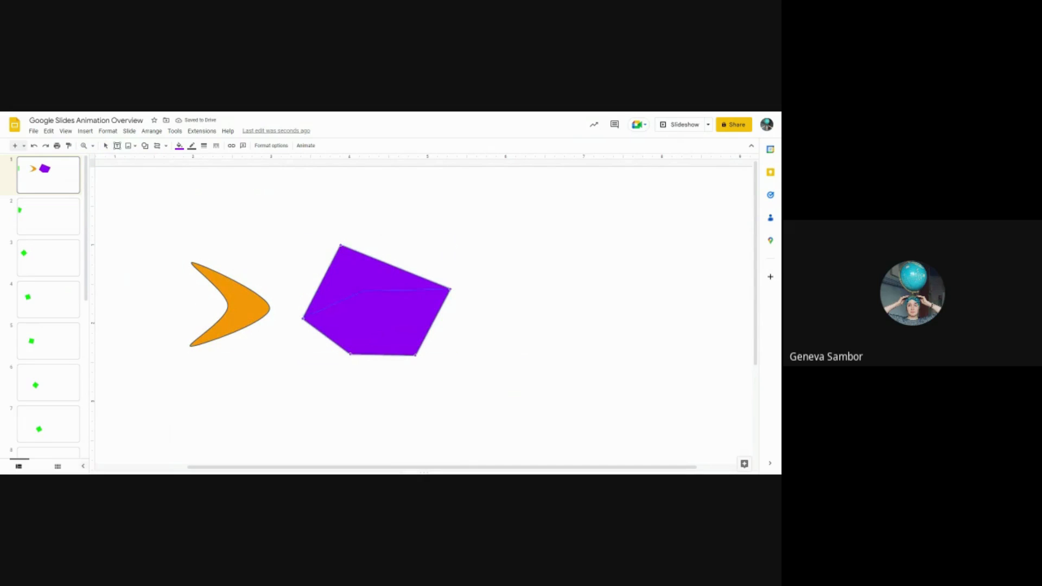
{"action": "left_click_drag", "start_coordinate": [370, 324], "coordinate": [372, 324]}
{"action": "left_click", "coordinate": [410, 327]}
{"action": "double_click", "coordinate": [410, 328]}
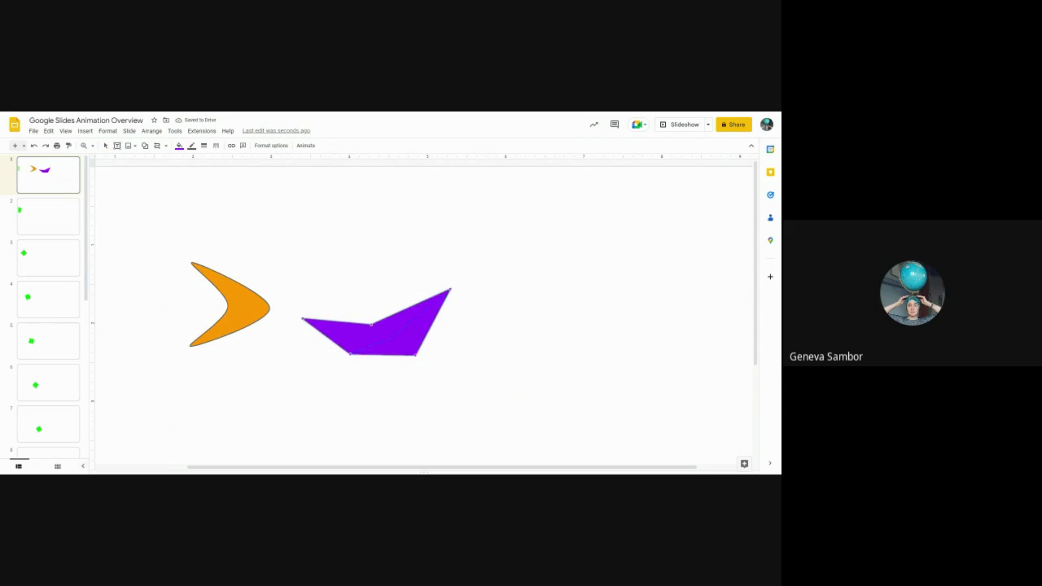
{"action": "left_click_drag", "start_coordinate": [416, 356], "coordinate": [390, 337]}
{"action": "left_click", "coordinate": [93, 145]}
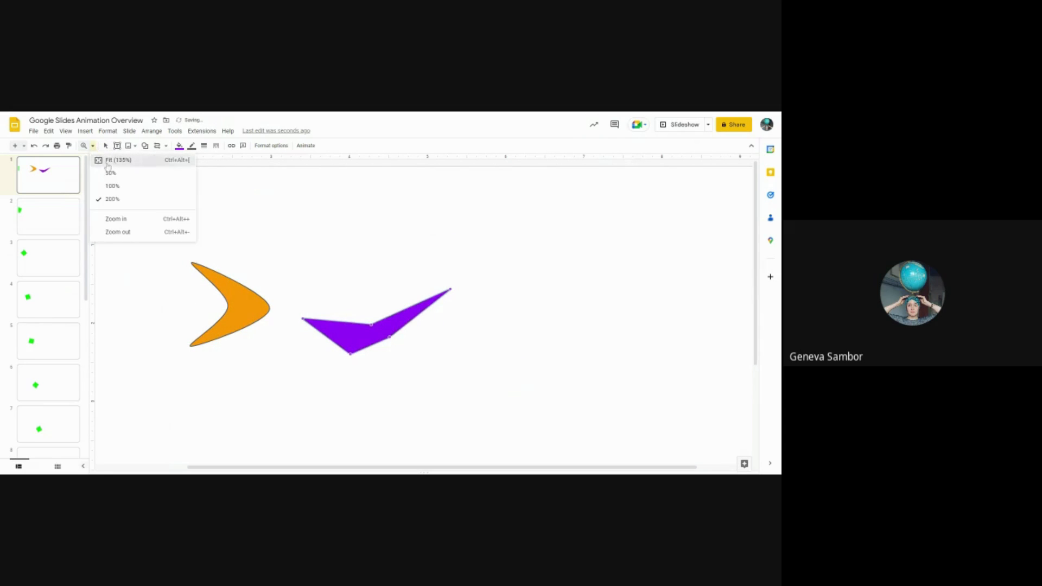
{"action": "left_click", "coordinate": [107, 163]}
{"action": "left_click", "coordinate": [263, 283]}
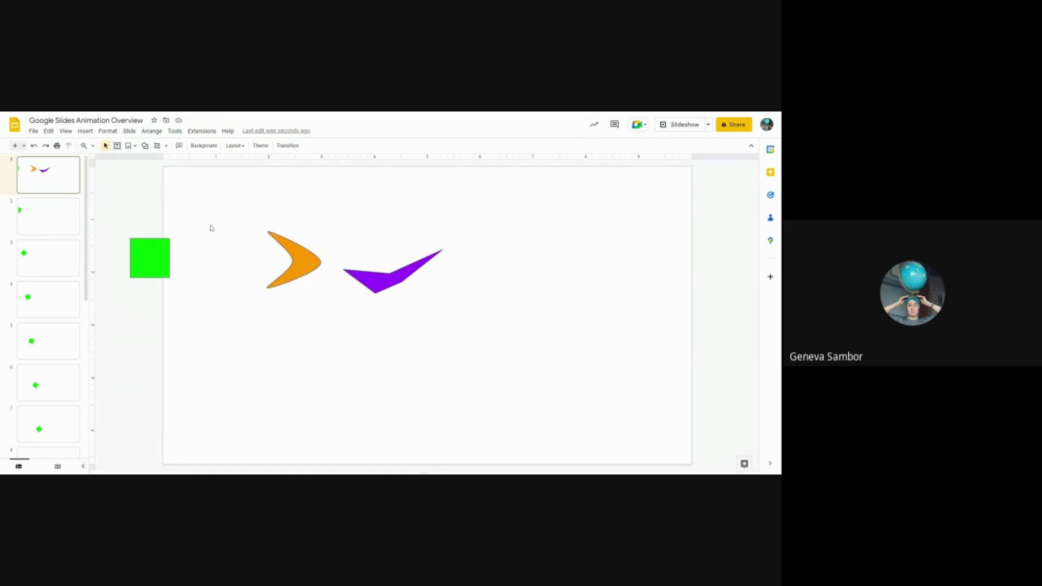
Step: Search the web for a "penguin png cartoon" image and insert the teal penguin with yellow feet on slide 1
{"action": "left_click", "coordinate": [129, 147]}
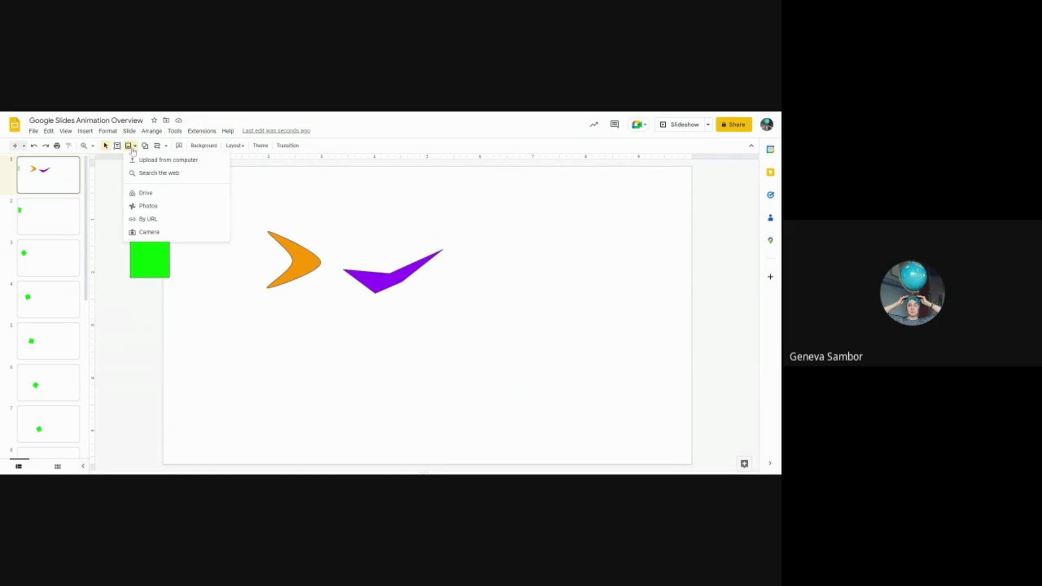
{"action": "left_click", "coordinate": [150, 175]}
{"action": "type", "text": "penguin"}
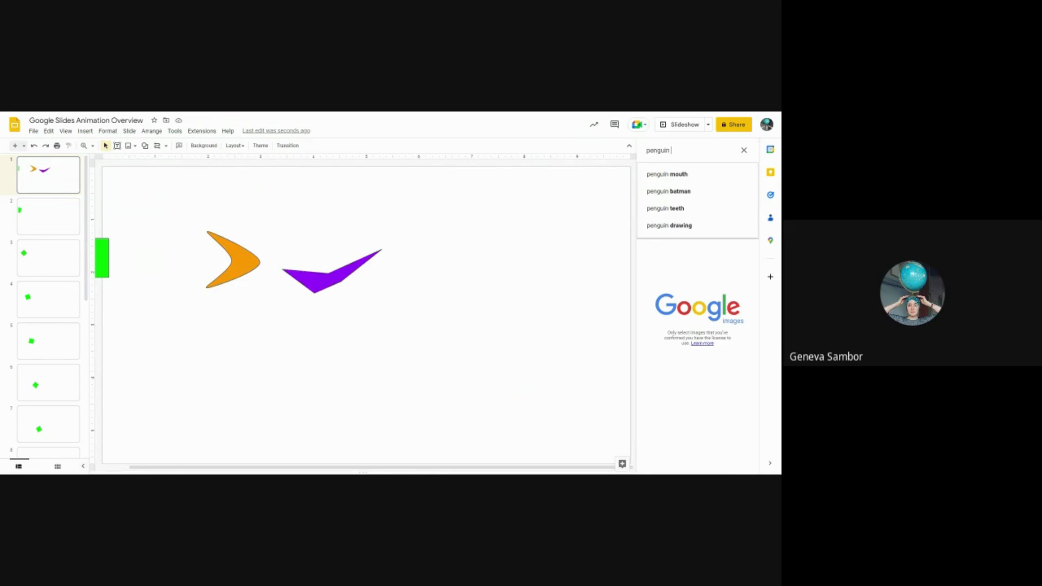
{"action": "type", "text": " png cartoon"}
{"action": "key", "text": "Return"}
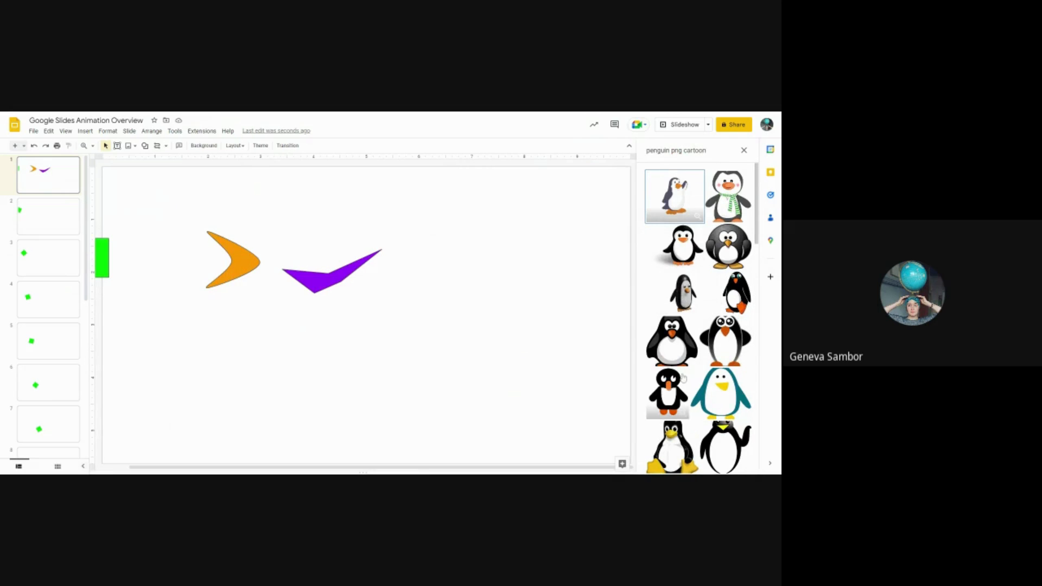
{"action": "left_click", "coordinate": [676, 344]}
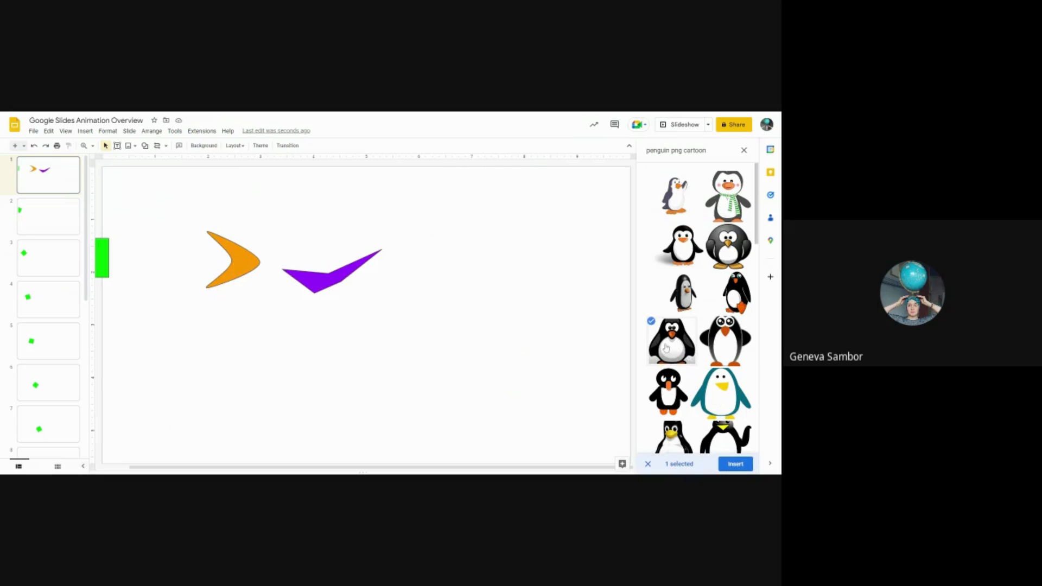
{"action": "left_click", "coordinate": [735, 464]}
{"action": "left_click", "coordinate": [731, 412]}
{"action": "left_click", "coordinate": [735, 463]}
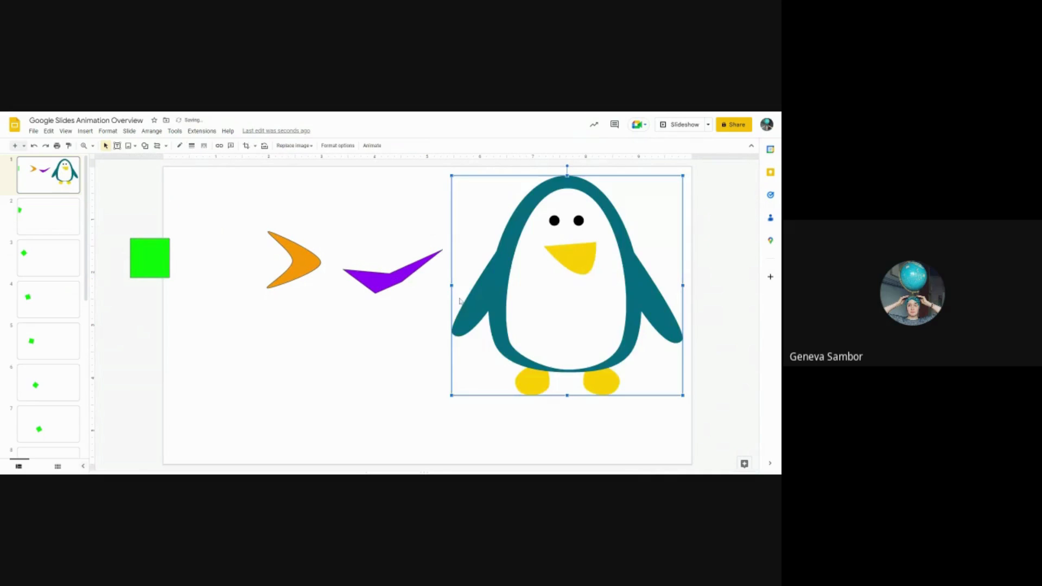
Step: Scale the penguin image down to about half its inserted size and place it to the lower right of the purple shape
{"action": "left_click_drag", "start_coordinate": [571, 282], "coordinate": [547, 298]}
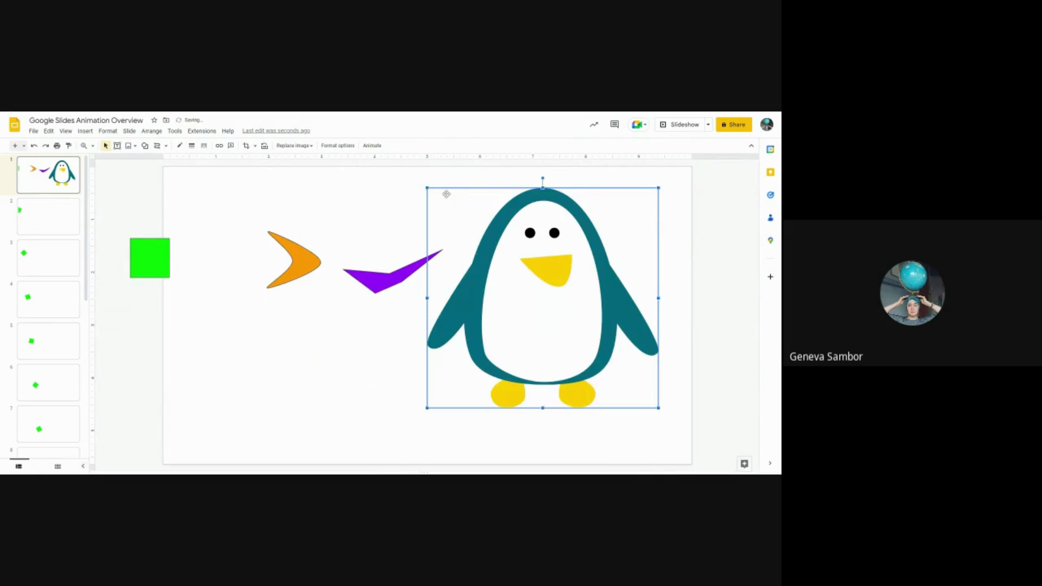
{"action": "left_click_drag", "start_coordinate": [427, 188], "coordinate": [590, 342]}
{"action": "left_click_drag", "start_coordinate": [625, 384], "coordinate": [228, 365]}
{"action": "left_click", "coordinate": [308, 387]}
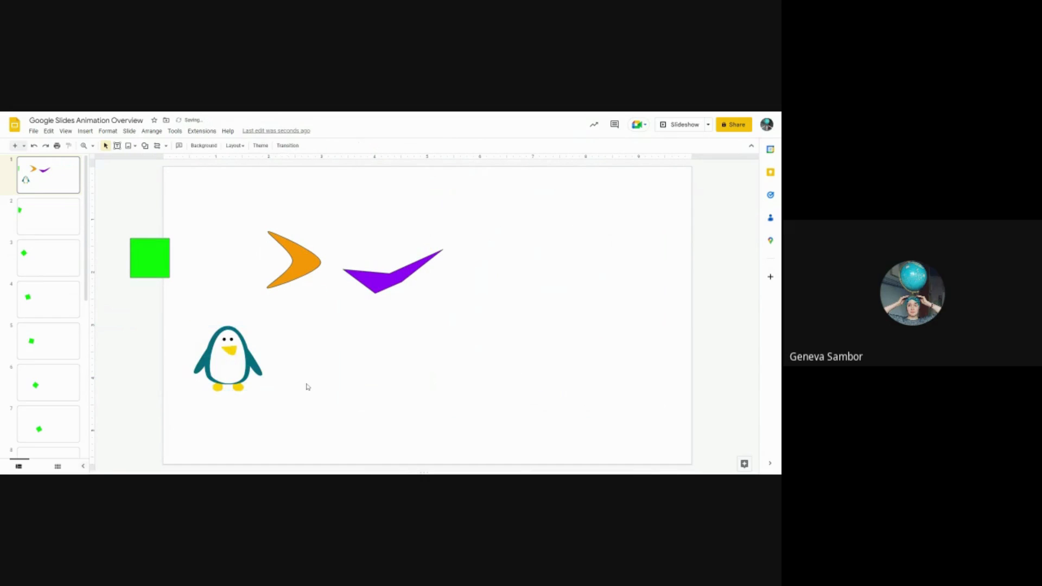
{"action": "left_click", "coordinate": [213, 378]}
{"action": "left_click_drag", "start_coordinate": [264, 325], "coordinate": [507, 330]}
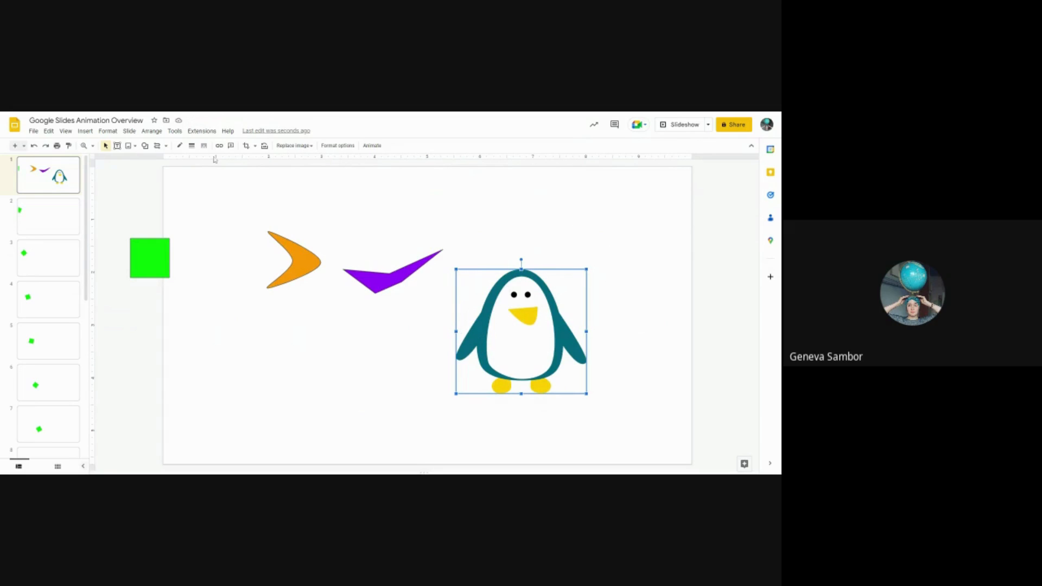
Step: Trace the penguin's outer silhouette with a closed curve and send the tracing behind the image
{"action": "left_click", "coordinate": [157, 147]}
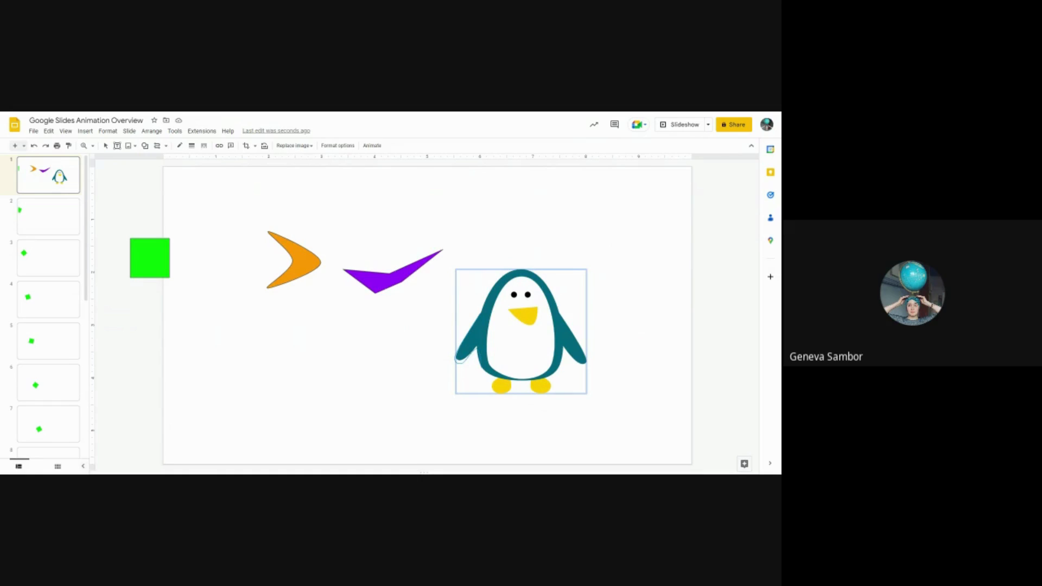
{"action": "mouse_move", "coordinate": [480, 373]}
{"action": "left_mouse_down"}
{"action": "mouse_move", "coordinate": [552, 381]}
{"action": "mouse_move", "coordinate": [566, 356]}
{"action": "left_mouse_up"}
{"action": "mouse_move", "coordinate": [566, 357]}
{"action": "left_mouse_down"}
{"action": "mouse_move", "coordinate": [569, 320]}
{"action": "mouse_move", "coordinate": [530, 269]}
{"action": "left_mouse_up"}
{"action": "left_click", "coordinate": [512, 268]}
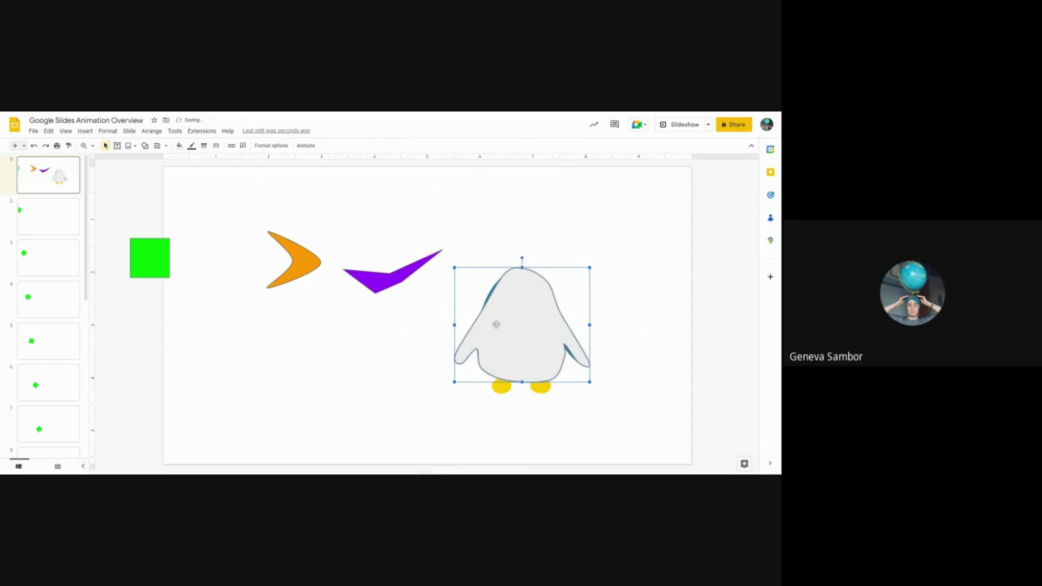
{"action": "left_click", "coordinate": [498, 389]}
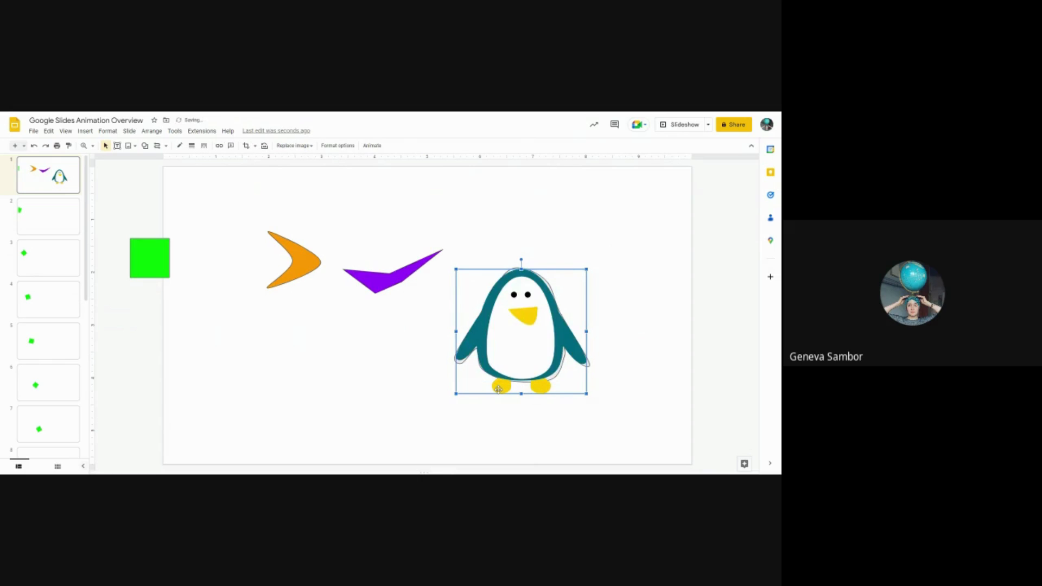
Step: Trace the penguin's white belly with a second closed curve and place the tracing behind the image
{"action": "left_click", "coordinate": [157, 146]}
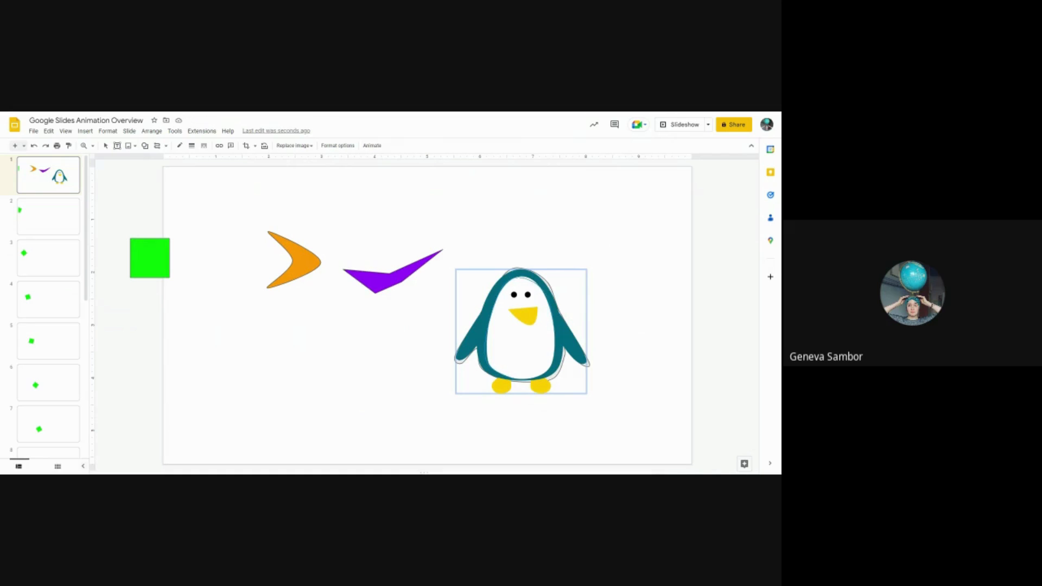
{"action": "left_click_drag", "start_coordinate": [555, 353], "coordinate": [519, 378]}
{"action": "left_click", "coordinate": [518, 278]}
{"action": "left_click", "coordinate": [478, 343]}
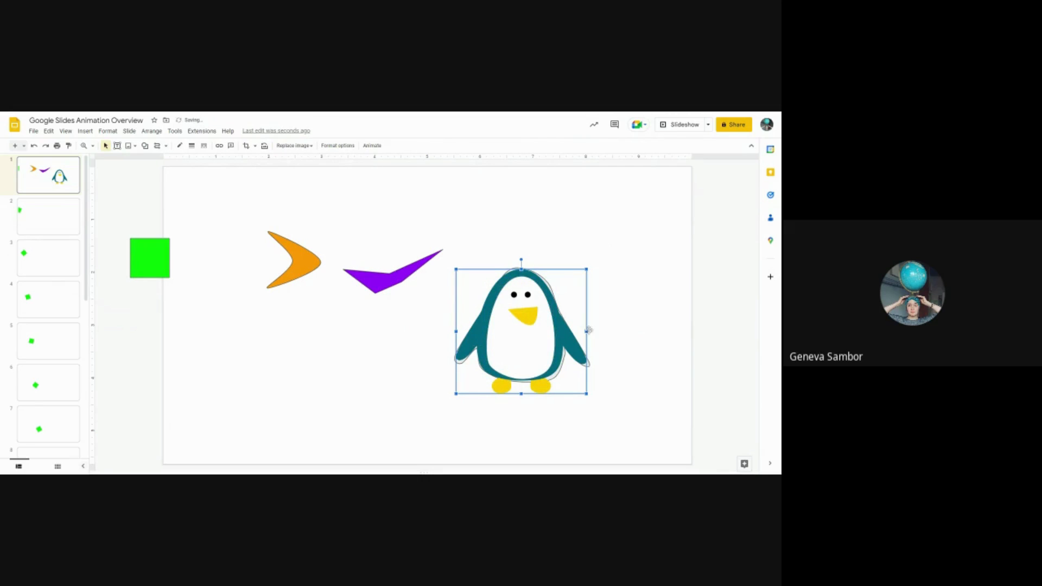
Step: Move the penguin image off the two grey tracings and delete both tracings
{"action": "left_click_drag", "start_coordinate": [559, 340], "coordinate": [680, 318]}
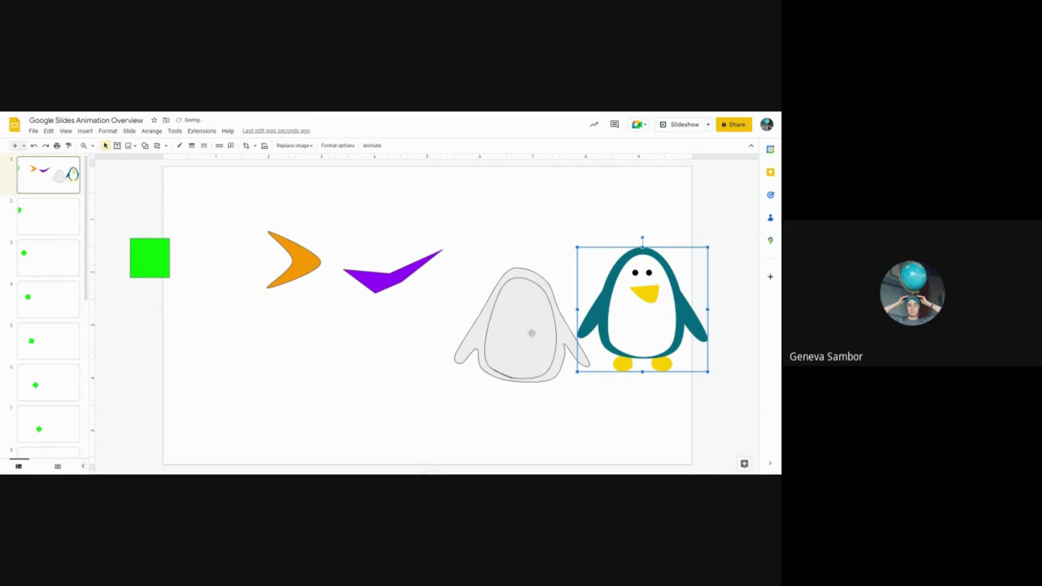
{"action": "left_click", "coordinate": [525, 294]}
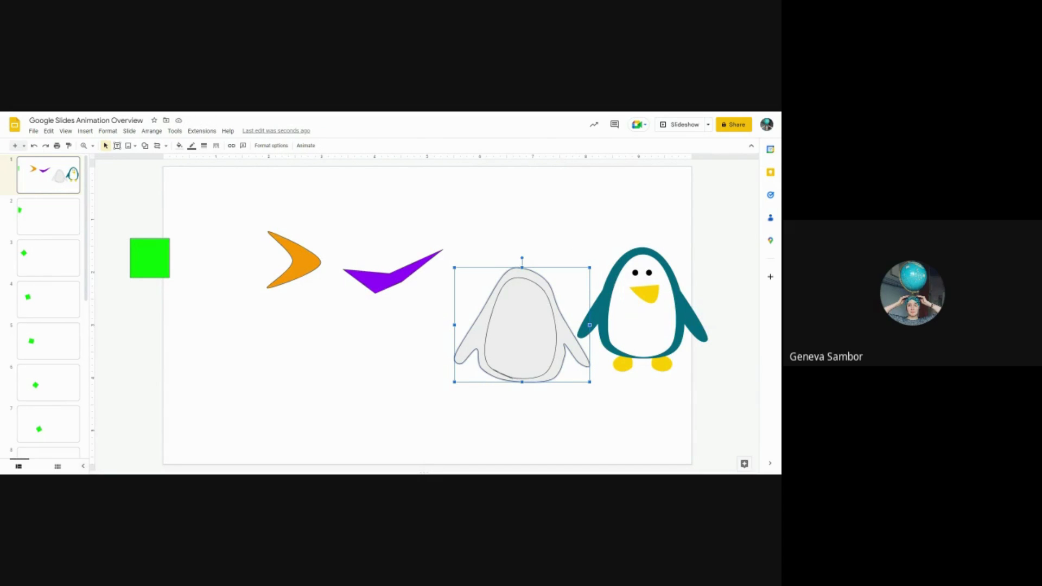
{"action": "key", "text": "Delete"}
{"action": "left_click", "coordinate": [512, 277]}
{"action": "key", "text": "Delete"}
Step: Move the penguin image below the orange boomerang shape and deselect it
{"action": "left_click_drag", "start_coordinate": [670, 295], "coordinate": [329, 367]}
{"action": "left_click", "coordinate": [492, 349]}
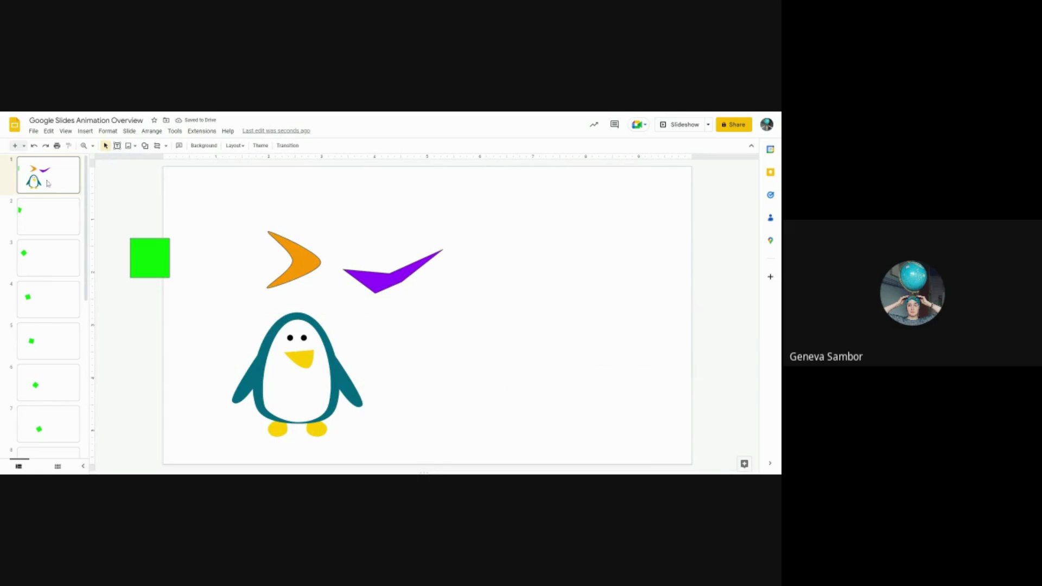
{"action": "left_click", "coordinate": [48, 212]}
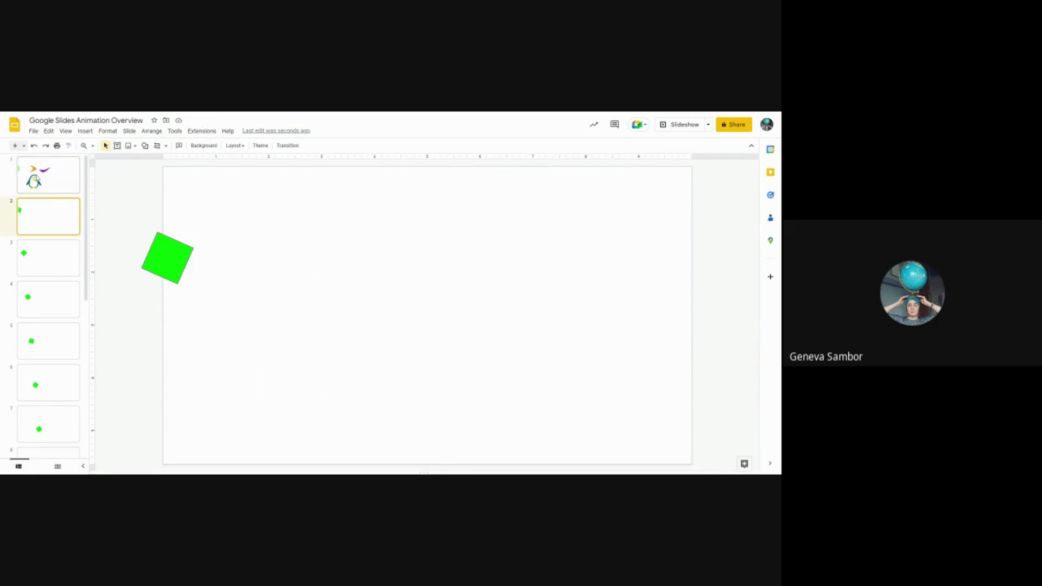
{"action": "left_click", "coordinate": [35, 180]}
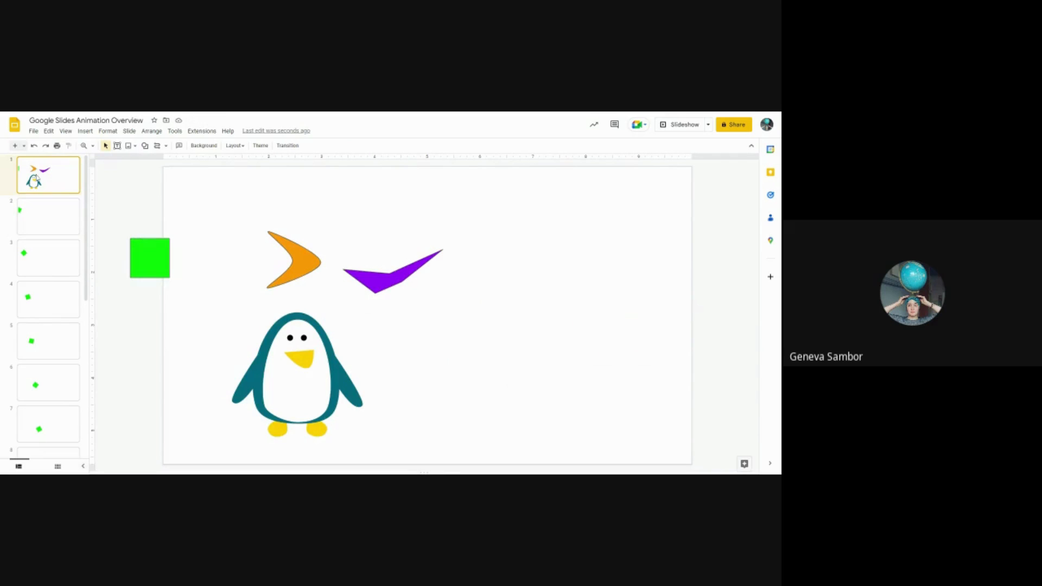
{"action": "right_click", "coordinate": [34, 174]}
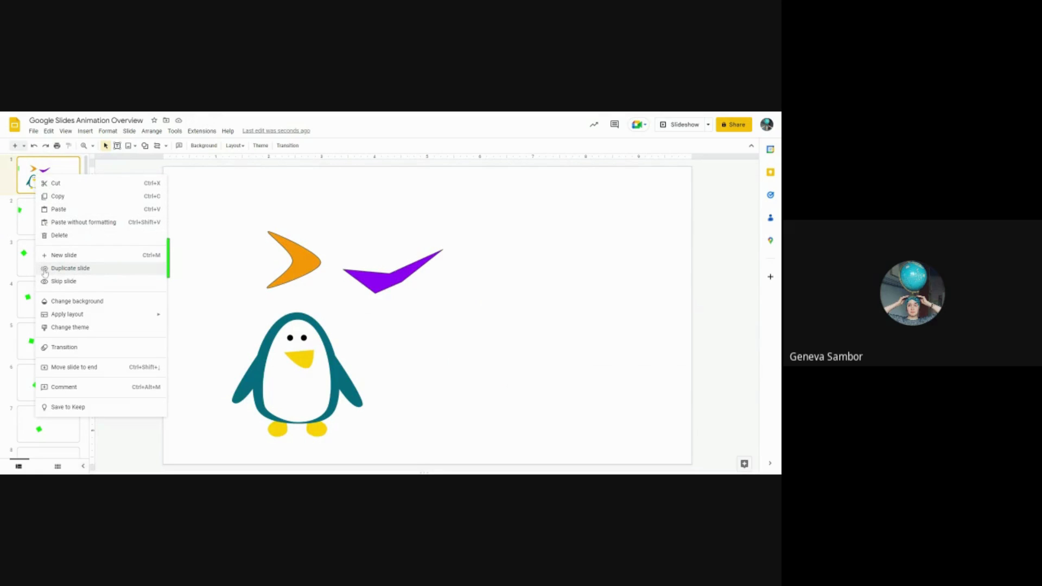
{"action": "left_click", "coordinate": [123, 173]}
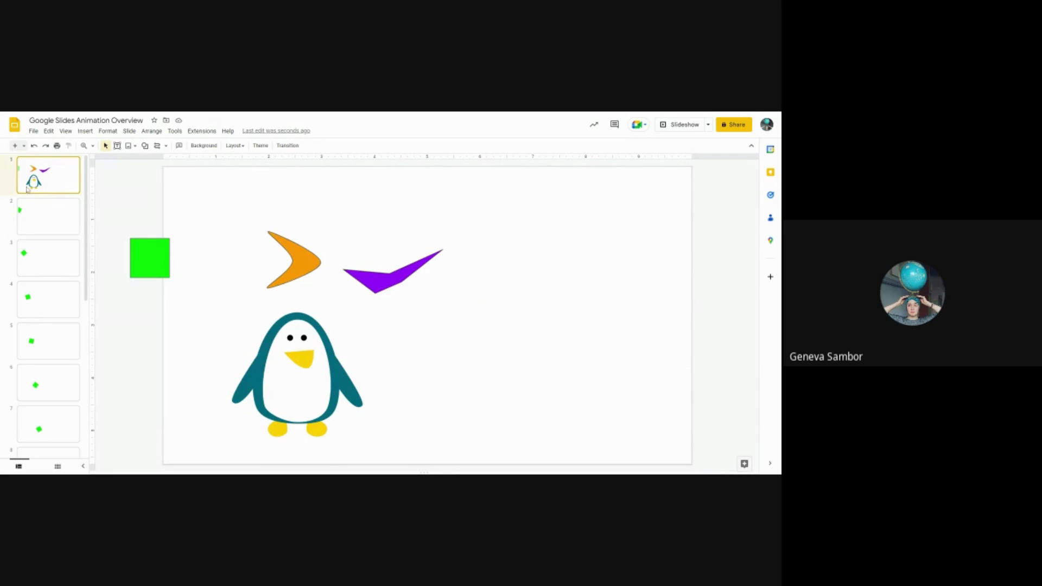
Step: Look through the bouncing-square frames to the end of the deck and compare the square on the last two slides
{"action": "scroll", "coordinate": [57, 245], "scroll_direction": "down", "scroll_amount": 2}
{"action": "scroll", "coordinate": [57, 245], "scroll_direction": "up", "scroll_amount": 2}
{"action": "left_click_drag", "start_coordinate": [85, 228], "coordinate": [86, 382]}
{"action": "scroll", "coordinate": [48, 434], "scroll_direction": "down", "scroll_amount": 1}
{"action": "left_click", "coordinate": [48, 450]}
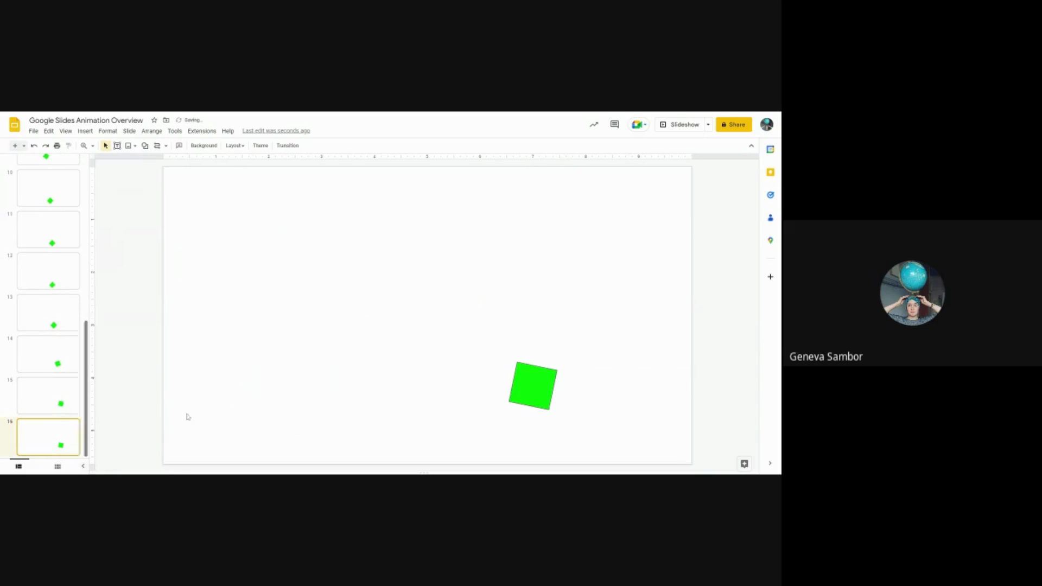
{"action": "left_click", "coordinate": [532, 388]}
{"action": "left_click", "coordinate": [65, 411]}
{"action": "left_click", "coordinate": [59, 435]}
{"action": "left_click", "coordinate": [63, 408]}
{"action": "left_click", "coordinate": [65, 440]}
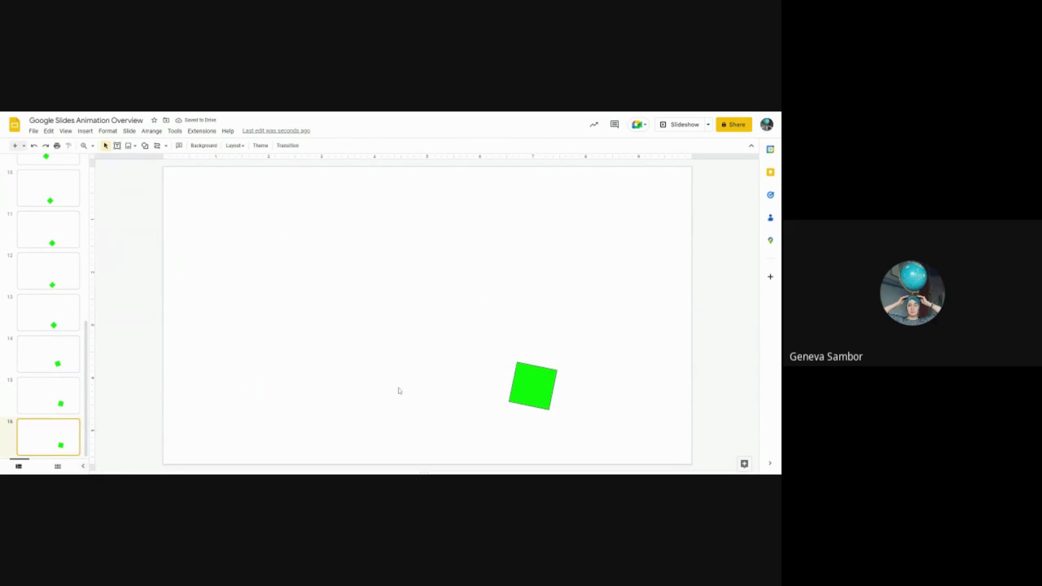
{"action": "left_click", "coordinate": [515, 380]}
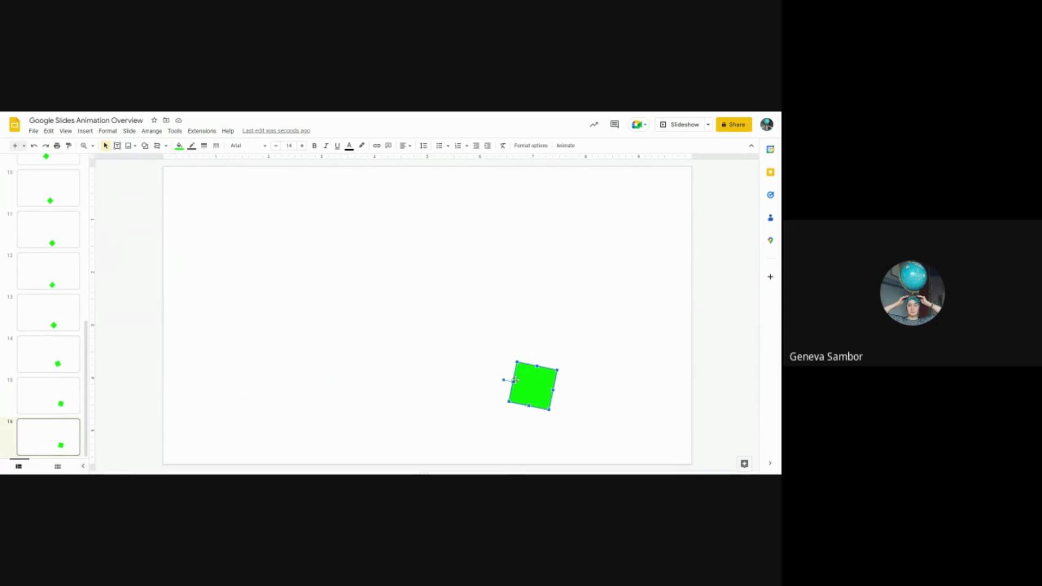
{"action": "left_click", "coordinate": [341, 345]}
Step: Go to slide 2 and select its green square
{"action": "scroll", "coordinate": [49, 298], "scroll_direction": "up", "scroll_amount": 10}
{"action": "left_click", "coordinate": [36, 209]}
{"action": "left_click", "coordinate": [171, 251]}
{"action": "scroll", "coordinate": [77, 304], "scroll_direction": "down", "scroll_amount": 4}
{"action": "scroll", "coordinate": [76, 287], "scroll_direction": "down", "scroll_amount": 3}
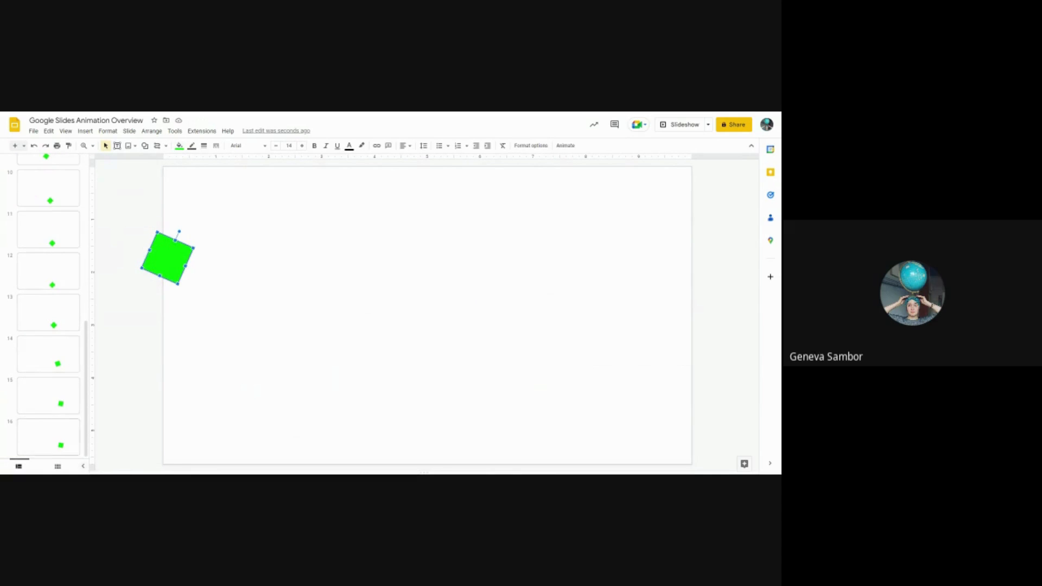
{"action": "left_click", "coordinate": [180, 145]}
{"action": "left_click", "coordinate": [182, 211]}
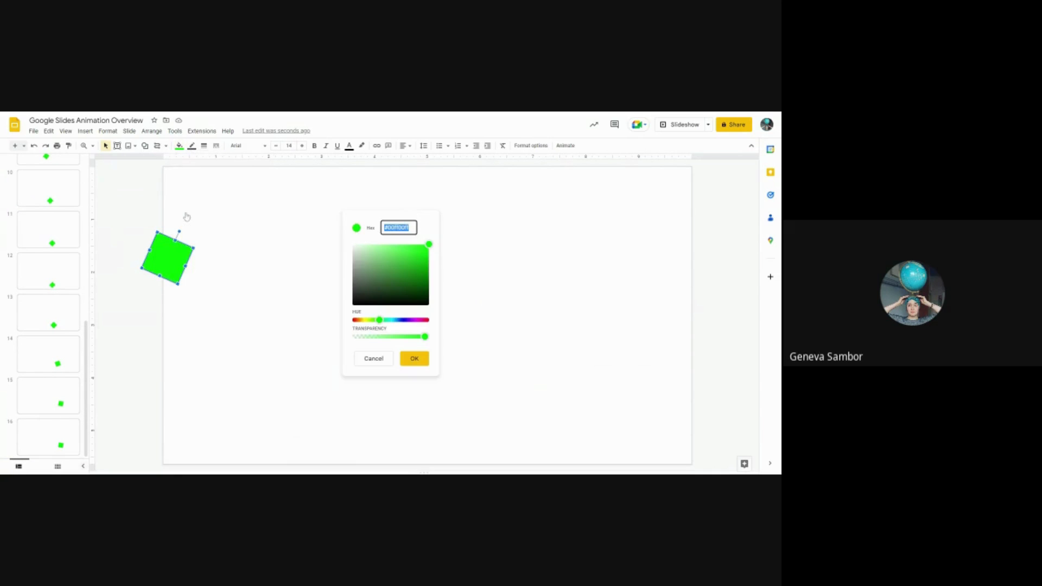
{"action": "left_click", "coordinate": [366, 359]}
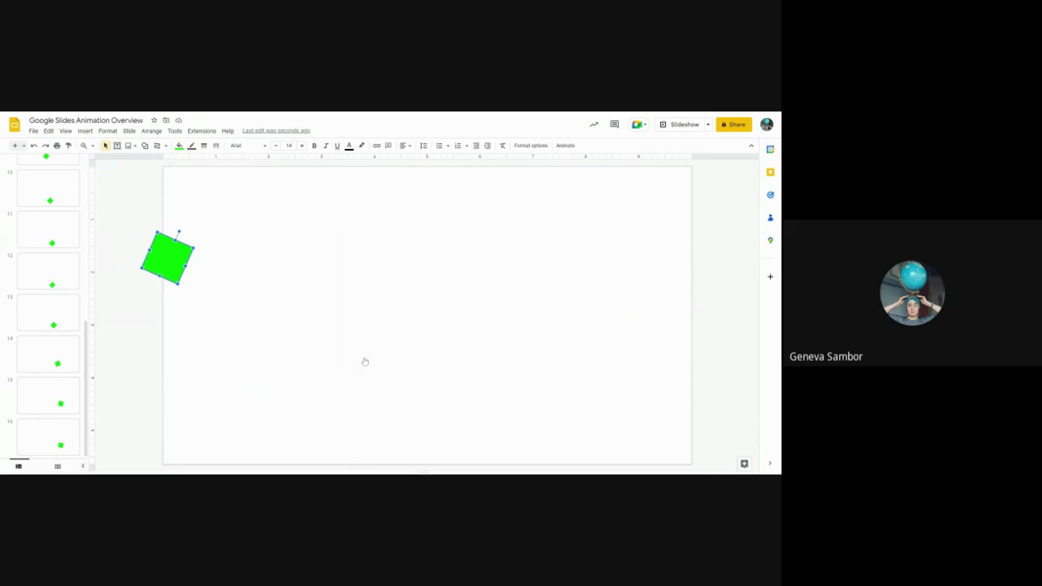
{"action": "left_click", "coordinate": [227, 231]}
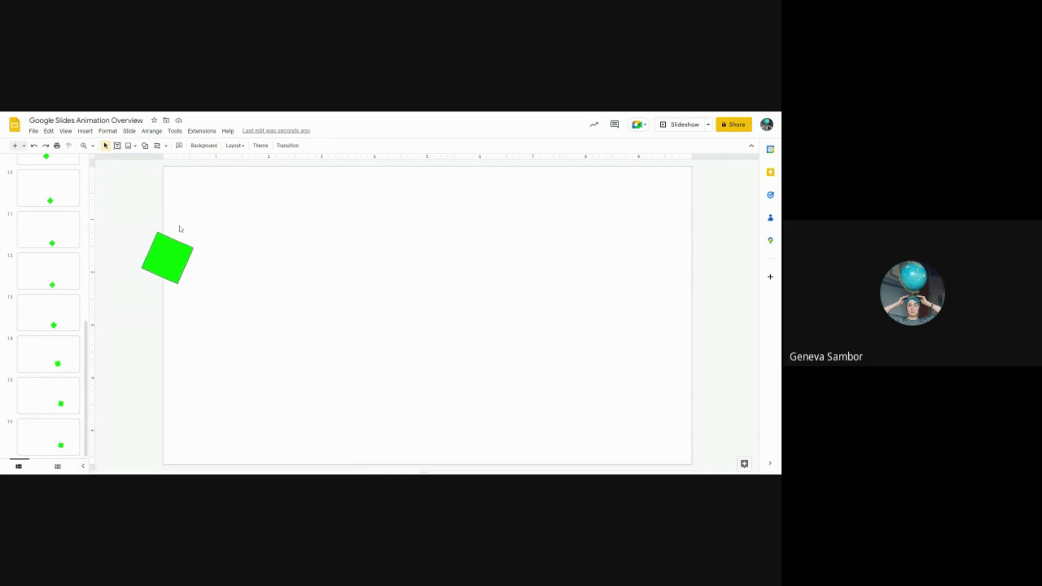
Step: Give the green square on slide 2 a half-transparent custom fill, #00ff007c
{"action": "left_click", "coordinate": [180, 258]}
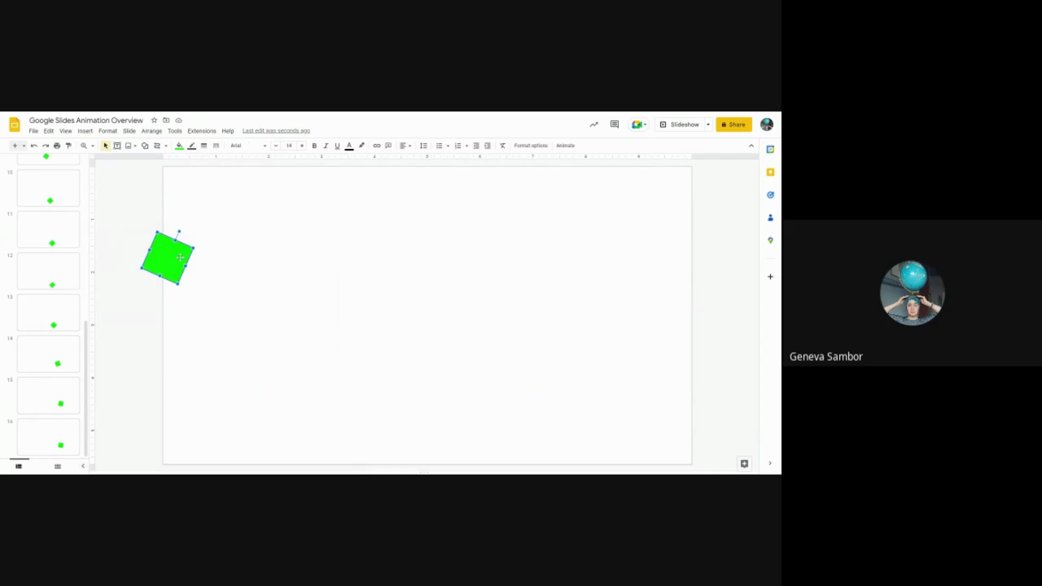
{"action": "left_click", "coordinate": [181, 151]}
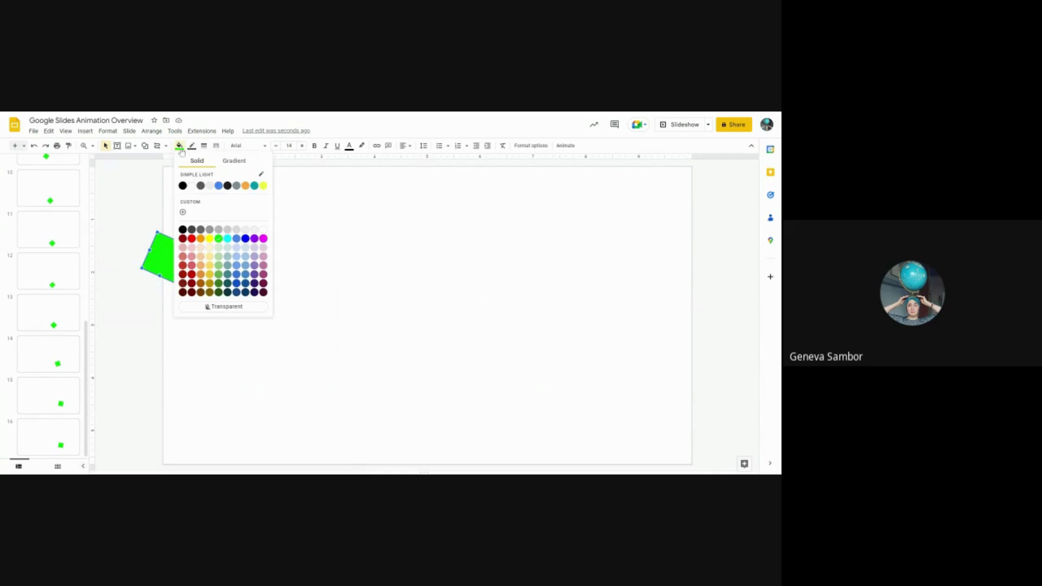
{"action": "left_click", "coordinate": [182, 212]}
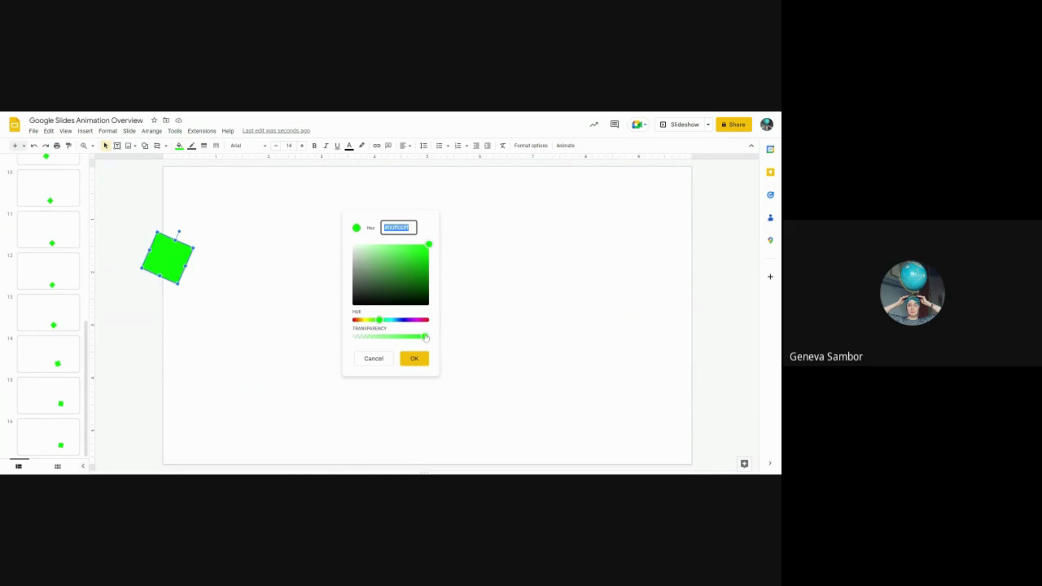
{"action": "left_click_drag", "start_coordinate": [428, 338], "coordinate": [393, 338]}
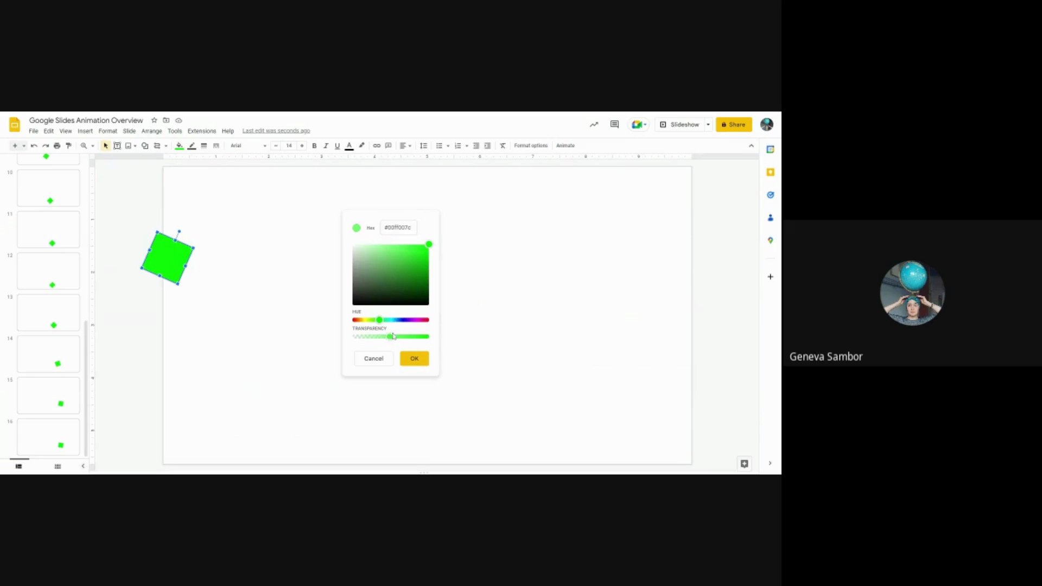
{"action": "left_click", "coordinate": [416, 359]}
Step: Move the half-transparent square fully onto slide 2, overlap it with a copy to show the transparency, and remove the copy
{"action": "left_click", "coordinate": [197, 279]}
{"action": "left_click_drag", "start_coordinate": [191, 256], "coordinate": [263, 263]}
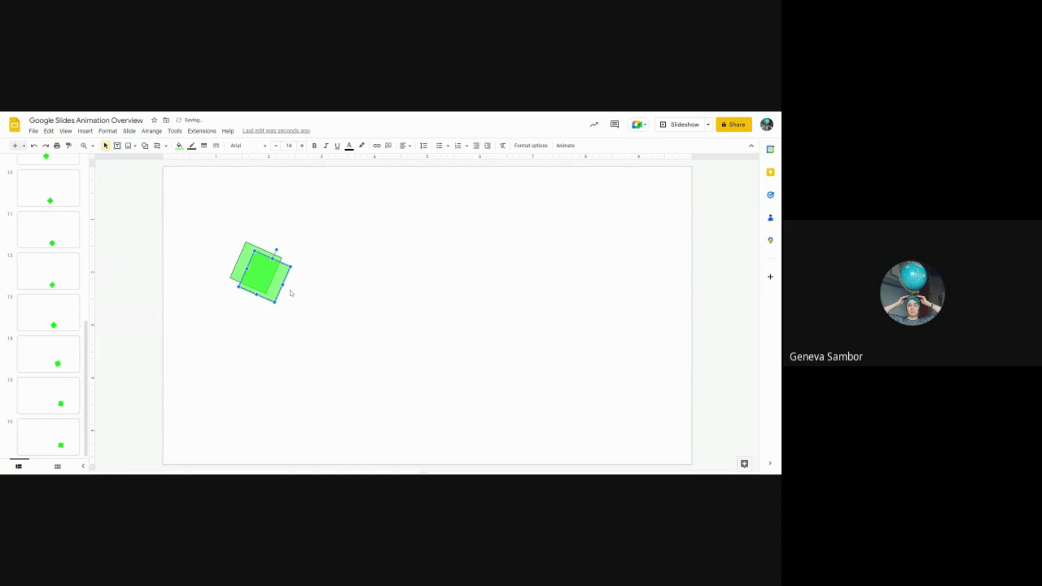
{"action": "left_click", "coordinate": [291, 293]}
{"action": "left_click", "coordinate": [248, 260]}
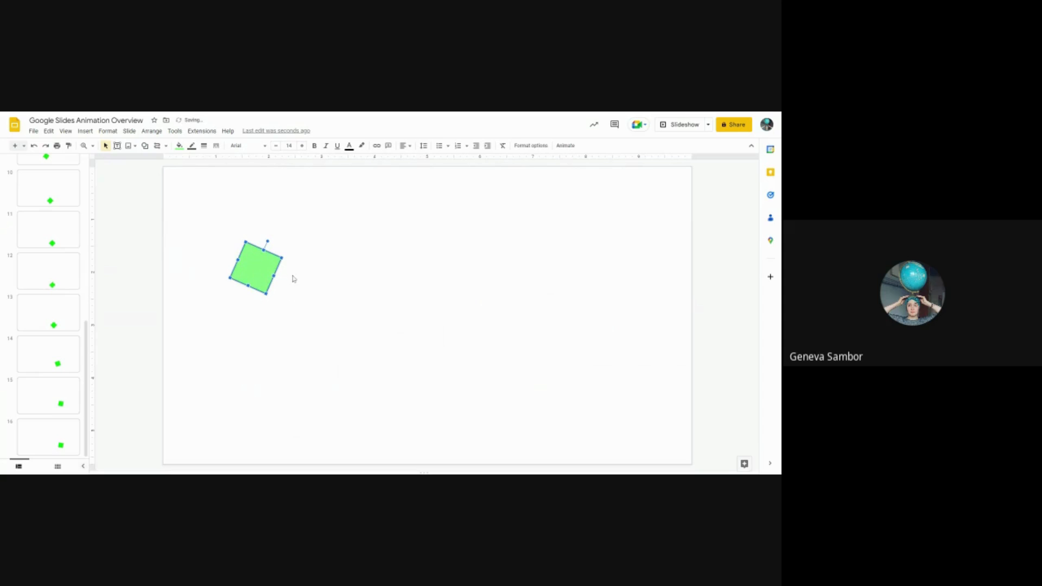
Step: Make the square's border transparent and set its custom fill to fully transparent, #00ff0000
{"action": "left_click", "coordinate": [192, 147]}
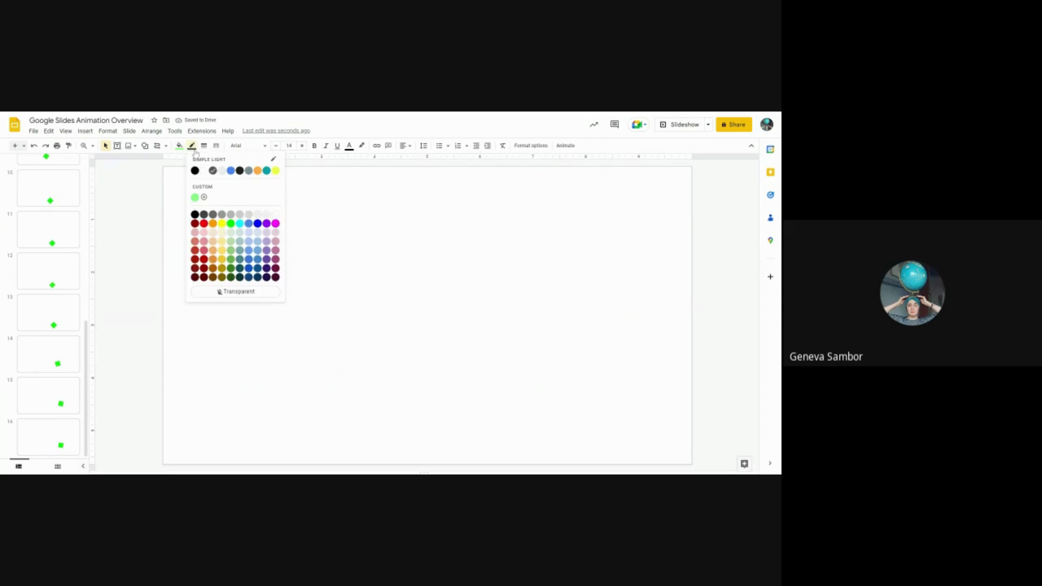
{"action": "left_click", "coordinate": [220, 293]}
{"action": "left_click", "coordinate": [182, 150]}
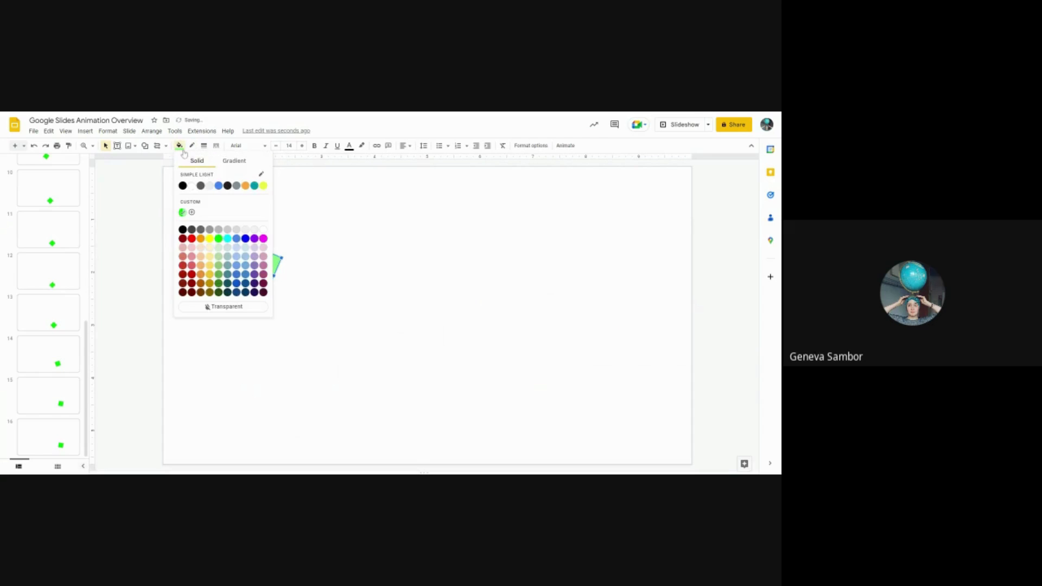
{"action": "left_click", "coordinate": [192, 213]}
{"action": "left_click_drag", "start_coordinate": [394, 336], "coordinate": [350, 336]}
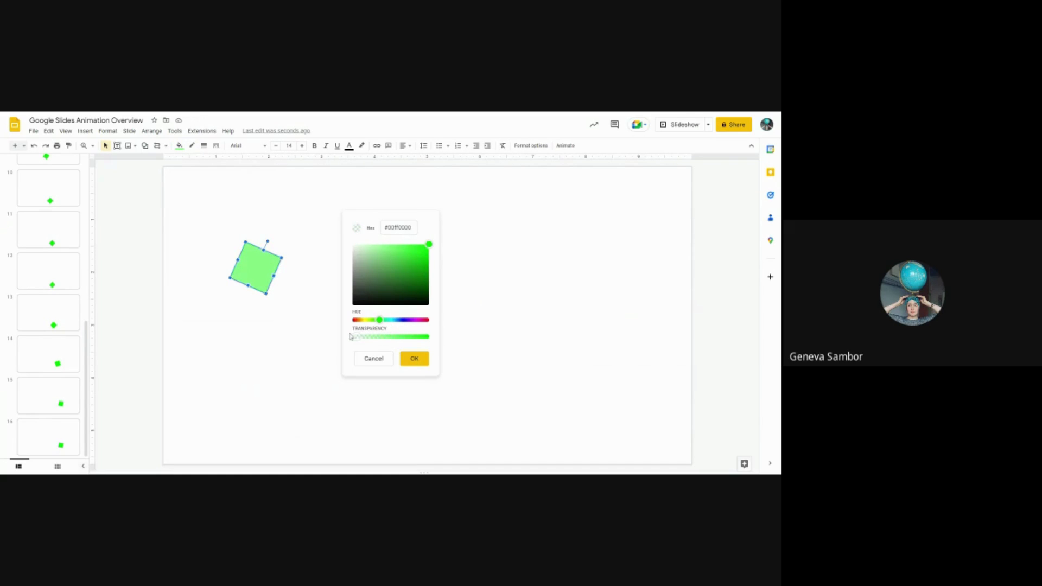
{"action": "left_click", "coordinate": [414, 360]}
{"action": "left_click", "coordinate": [309, 295]}
{"action": "left_click", "coordinate": [256, 265]}
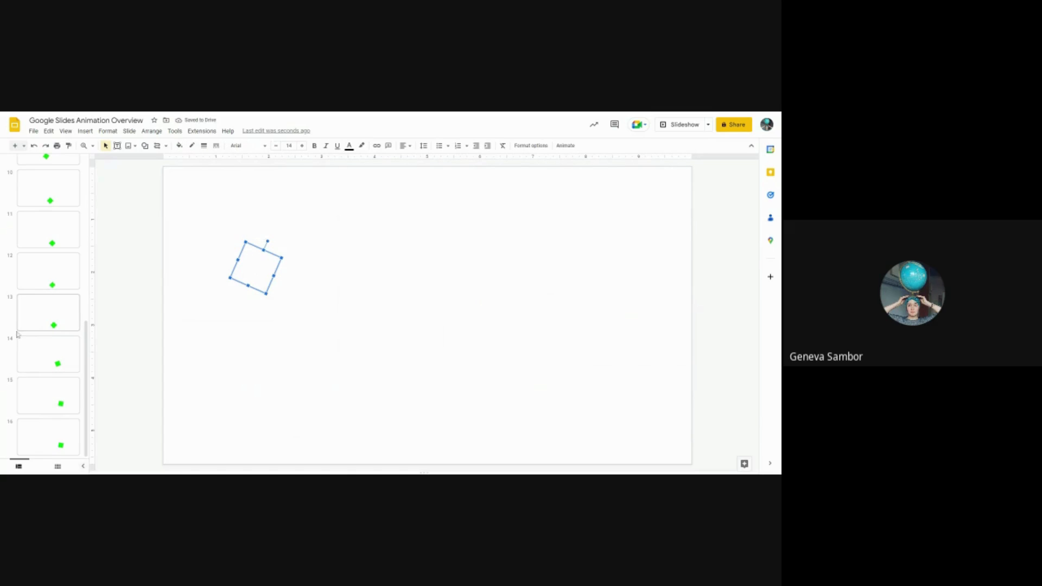
Step: Duplicate slide 2 and lower the fill transparency of the invisible square on the copy to a faint green
{"action": "scroll", "coordinate": [53, 399], "scroll_direction": "up", "scroll_amount": 2}
{"action": "scroll", "coordinate": [54, 399], "scroll_direction": "up", "scroll_amount": 5}
{"action": "left_click", "coordinate": [54, 234]}
{"action": "key", "text": "ctrl+m"}
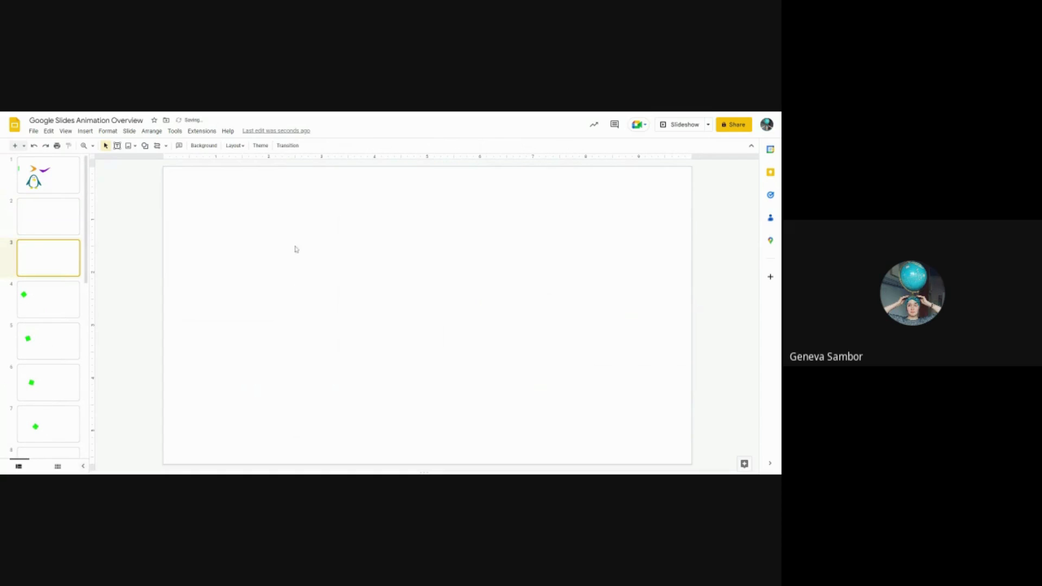
{"action": "left_click_drag", "start_coordinate": [167, 196], "coordinate": [380, 343]}
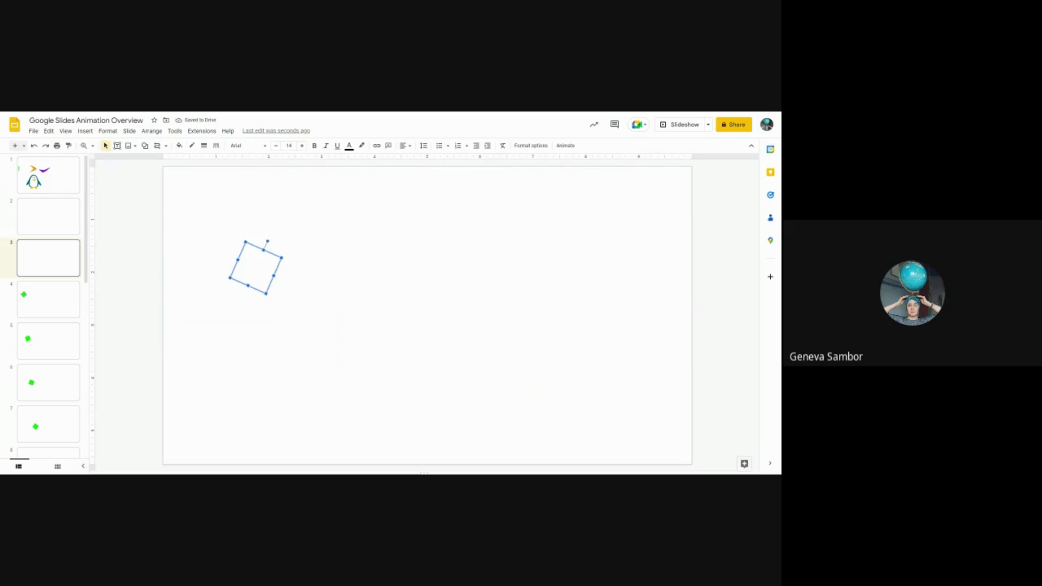
{"action": "left_click", "coordinate": [179, 145]}
{"action": "left_click", "coordinate": [201, 212]}
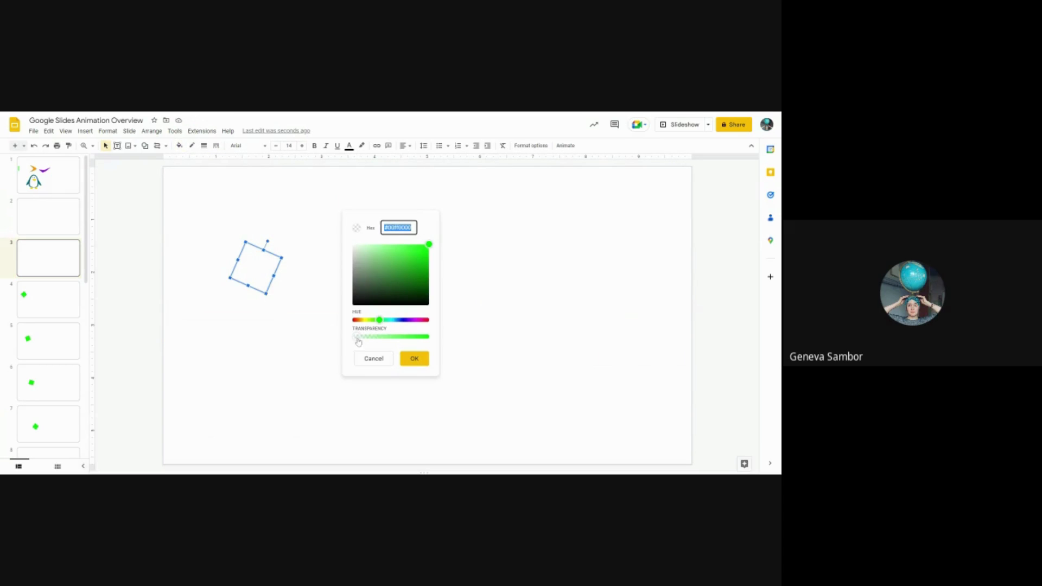
{"action": "left_click_drag", "start_coordinate": [358, 338], "coordinate": [372, 340]}
{"action": "left_click", "coordinate": [415, 360]}
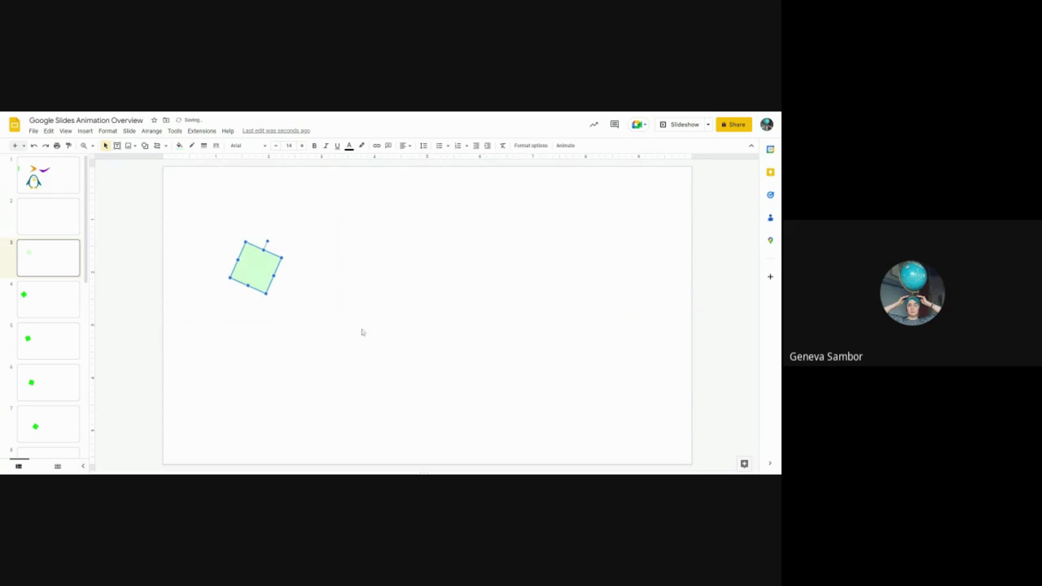
Step: Duplicate slide 3 and give the square on the new slide 4 a more opaque green fill
{"action": "left_click", "coordinate": [51, 266]}
{"action": "key", "text": "ctrl+d"}
{"action": "left_click", "coordinate": [266, 270]}
{"action": "left_click", "coordinate": [179, 145]}
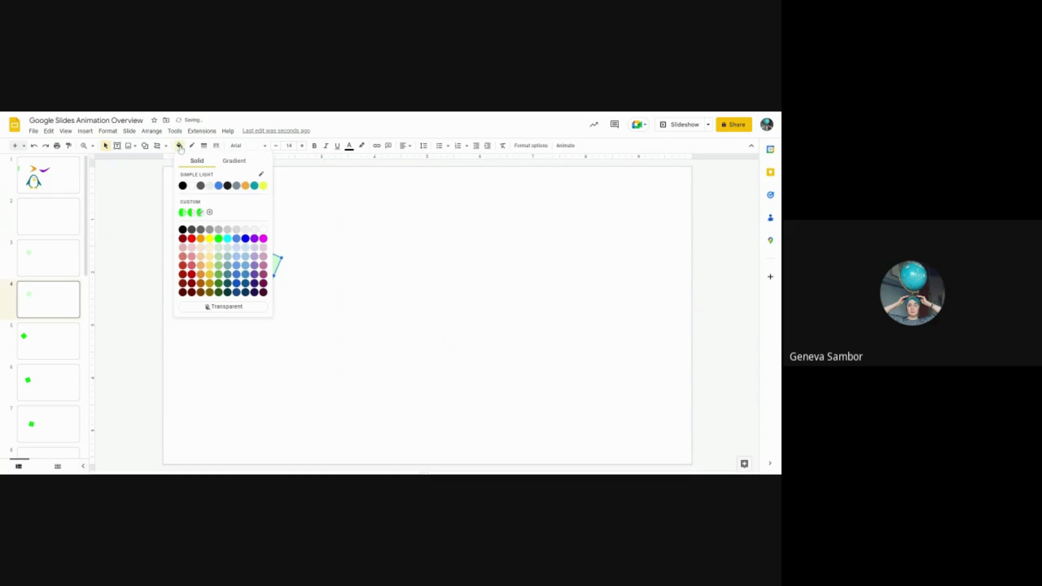
{"action": "left_click", "coordinate": [210, 212]}
{"action": "left_click", "coordinate": [372, 337]}
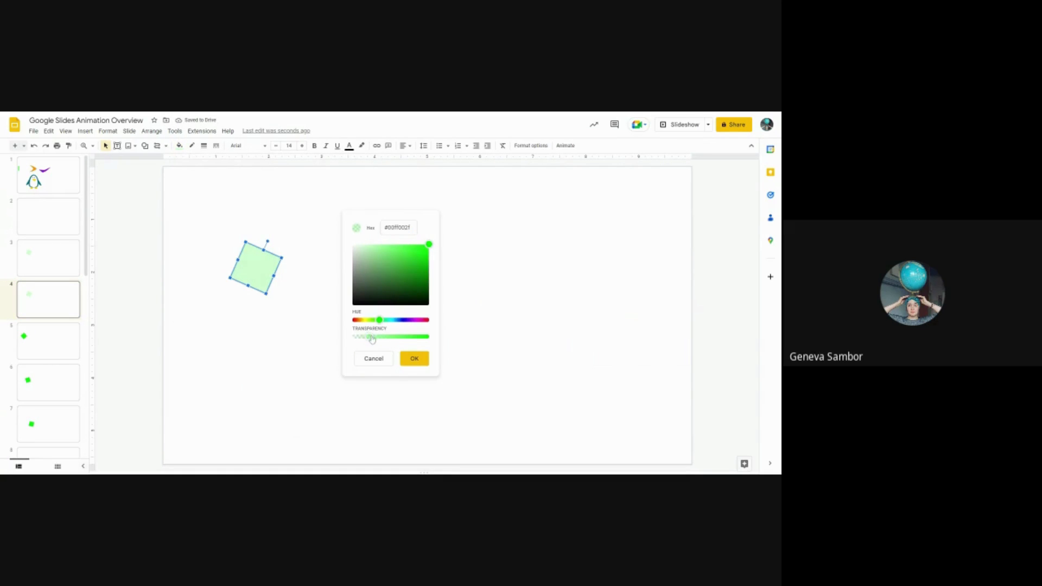
{"action": "left_click", "coordinate": [414, 358]}
Step: Duplicate slide 4 and set the square's custom fill on the new slide 5 to #00ff00b6
{"action": "left_click", "coordinate": [55, 310]}
{"action": "key", "text": "ctrl+d"}
{"action": "left_click", "coordinate": [254, 288]}
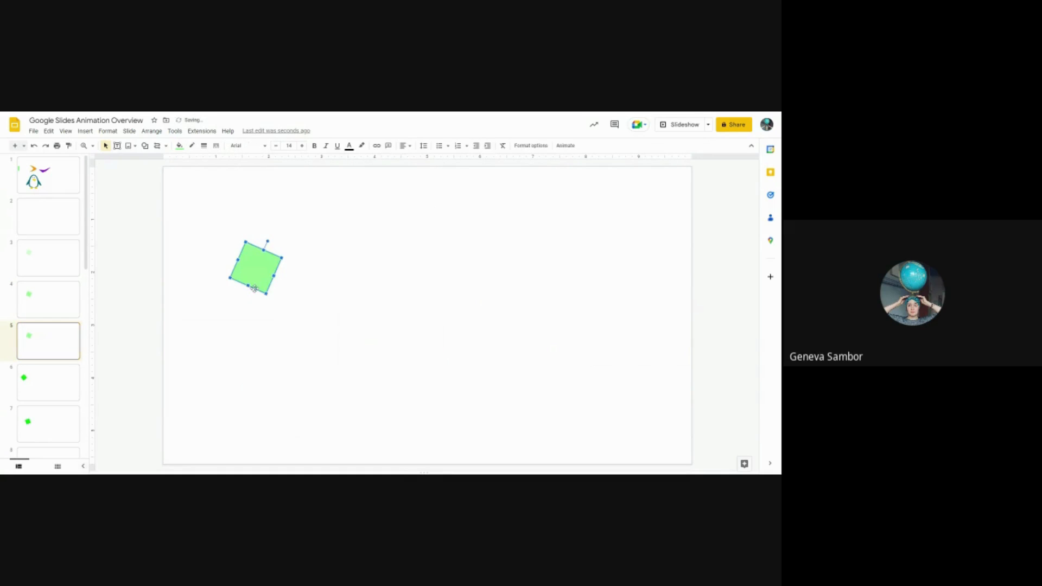
{"action": "left_click", "coordinate": [179, 146]}
{"action": "left_click", "coordinate": [218, 213]}
{"action": "left_click", "coordinate": [386, 337]}
{"action": "left_click_drag", "start_coordinate": [390, 339], "coordinate": [405, 339]}
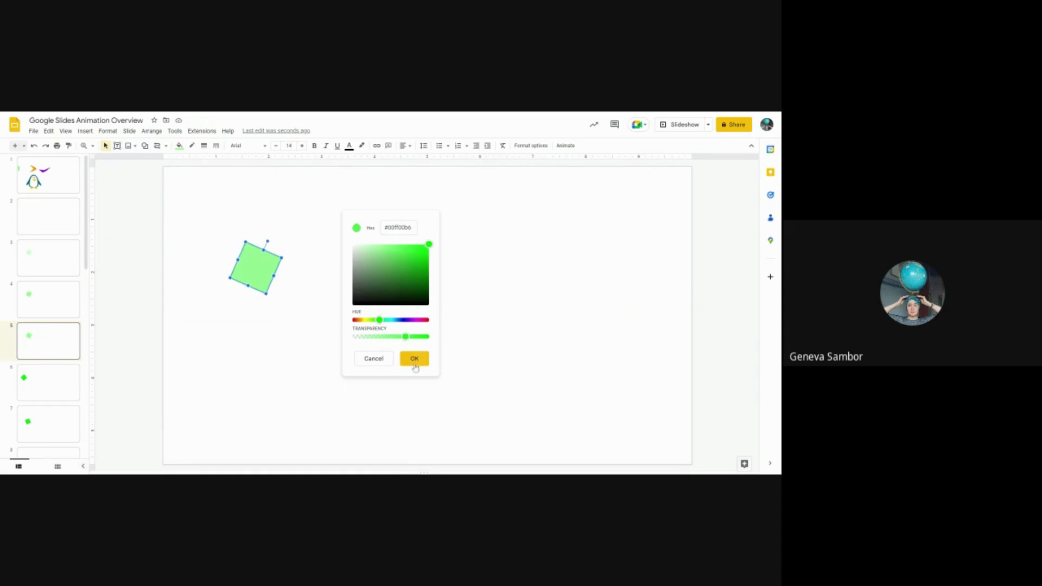
{"action": "left_click", "coordinate": [415, 359]}
Step: Duplicate slide 5 and make the square's fill on the new slide 6 fully opaque green, #00ff00ff
{"action": "key", "text": "ctrl+d"}
{"action": "left_click", "coordinate": [271, 276]}
{"action": "left_click", "coordinate": [179, 145]}
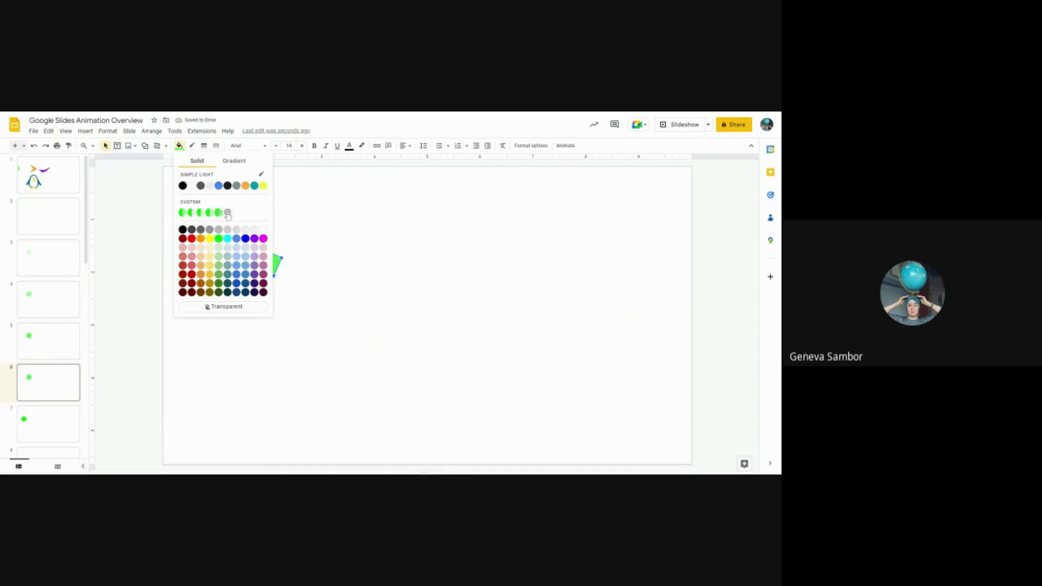
{"action": "left_click", "coordinate": [226, 213]}
{"action": "left_click_drag", "start_coordinate": [408, 338], "coordinate": [429, 337]}
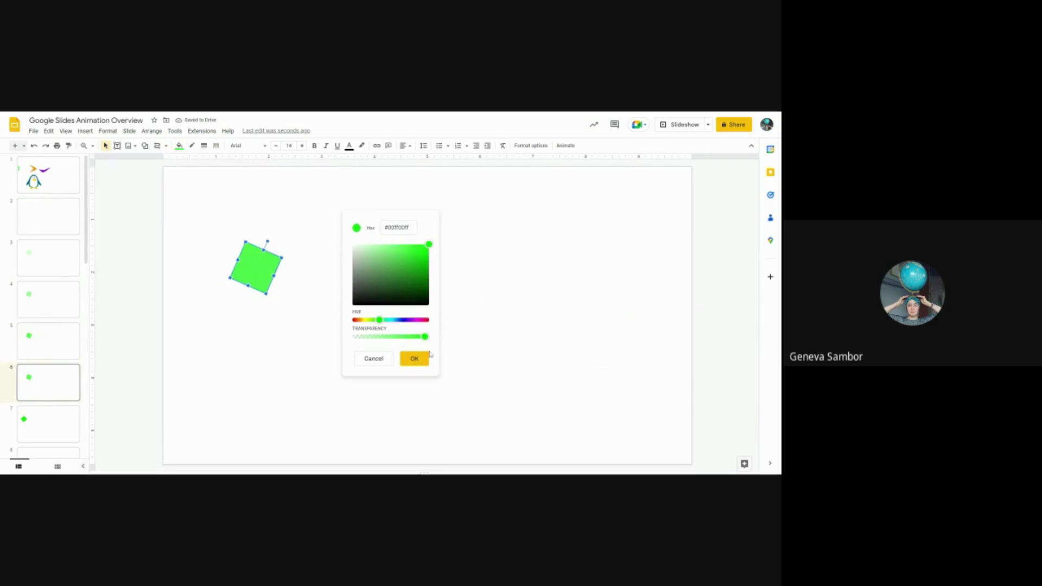
{"action": "left_click", "coordinate": [420, 359]}
Step: Play the slideshow from slide 2 to preview the square's fade-in, and exit the presentation
{"action": "left_click", "coordinate": [43, 223]}
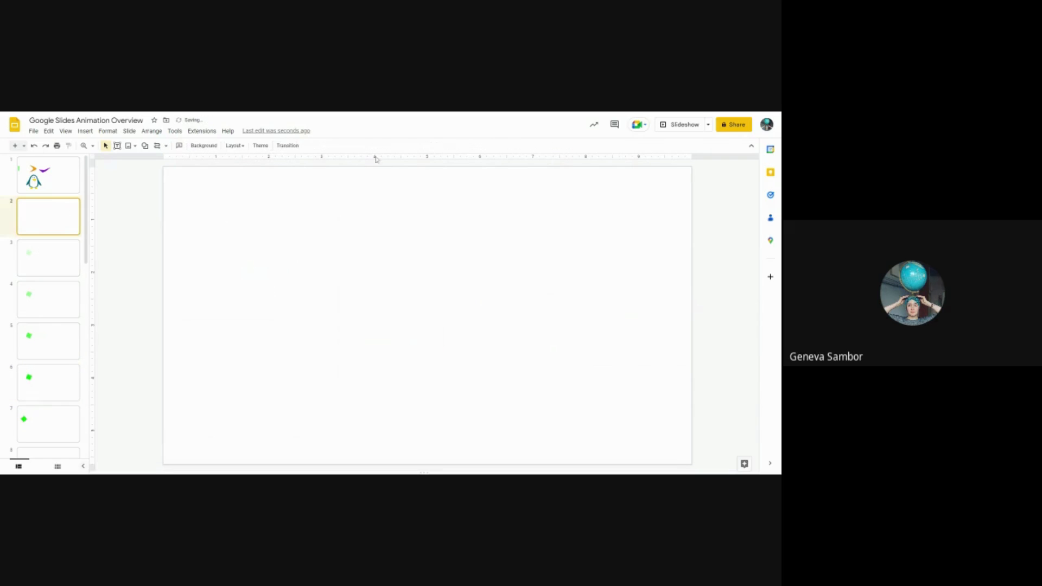
{"action": "left_click", "coordinate": [685, 125]}
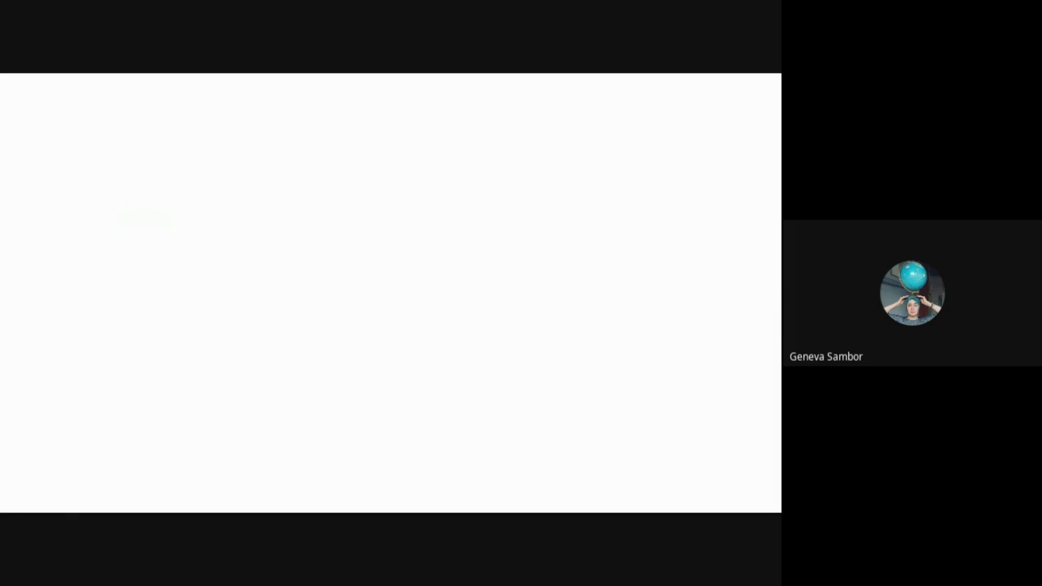
{"action": "key", "text": "Escape"}
Step: View the background colour and image options for slide 1, close them, and return to the first slides
{"action": "left_click", "coordinate": [45, 189]}
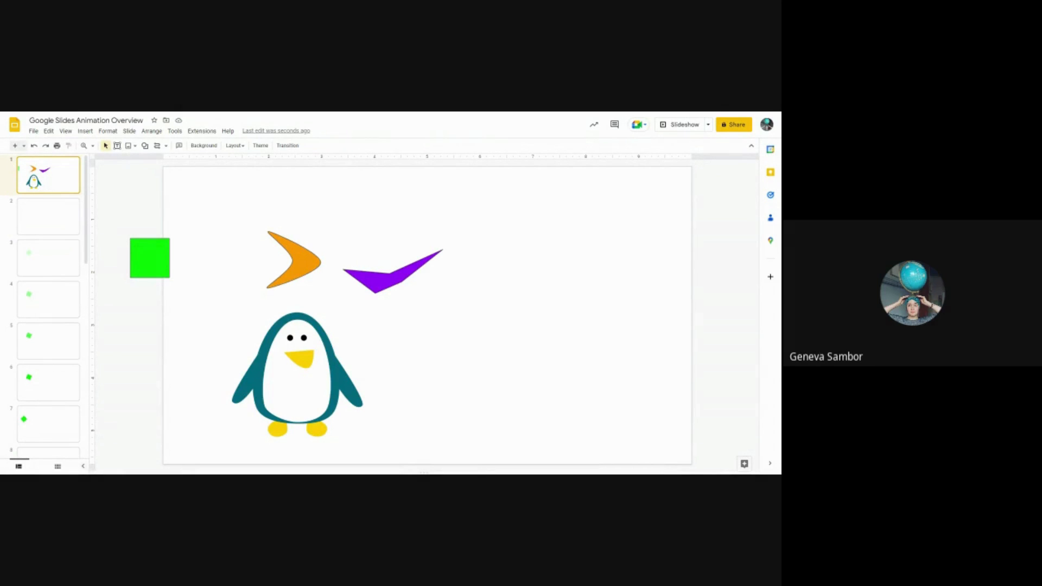
{"action": "scroll", "coordinate": [83, 336], "scroll_direction": "down", "scroll_amount": 10}
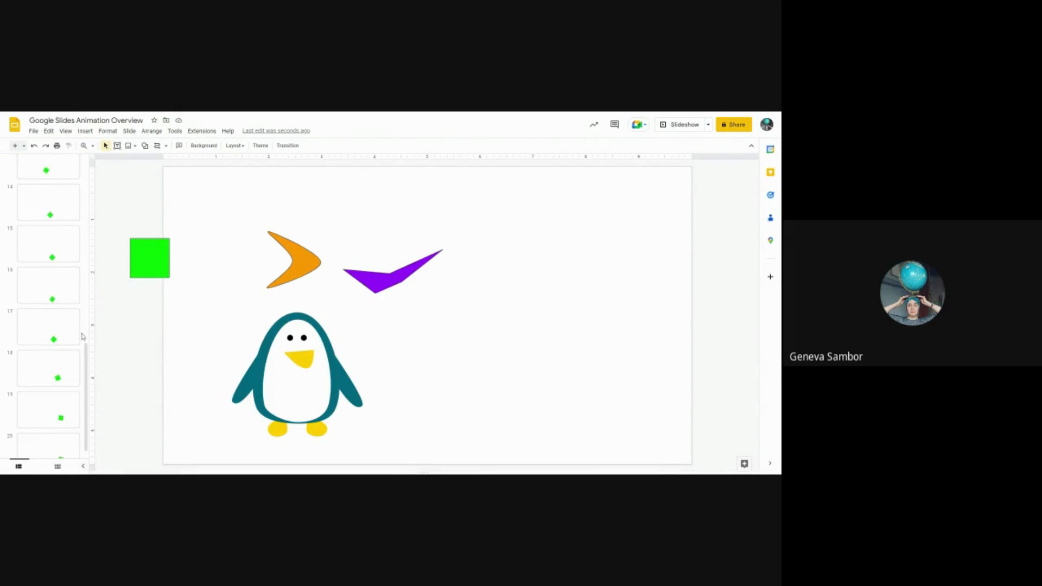
{"action": "left_click", "coordinate": [202, 146]}
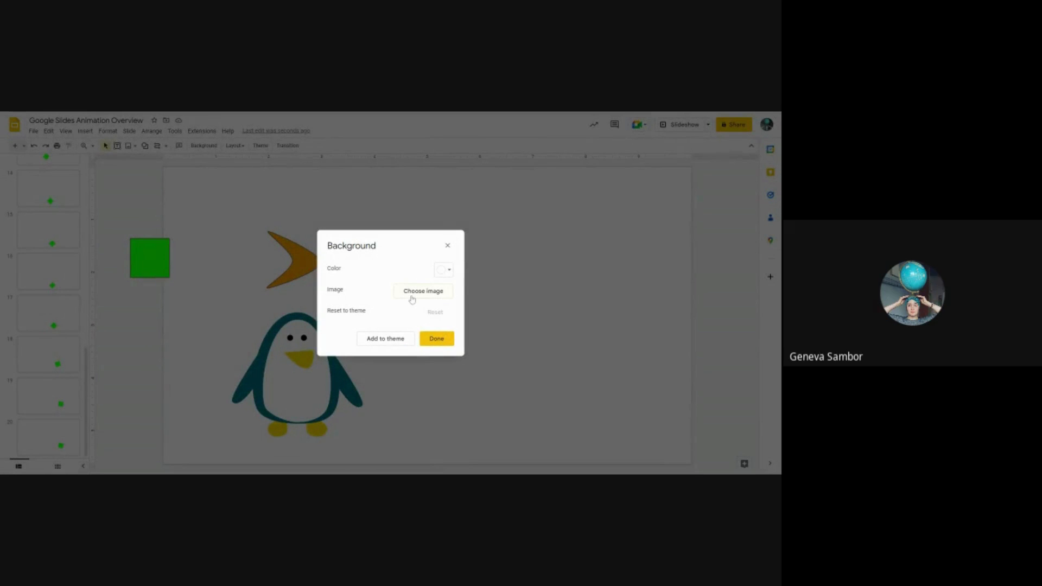
{"action": "left_click", "coordinate": [448, 248]}
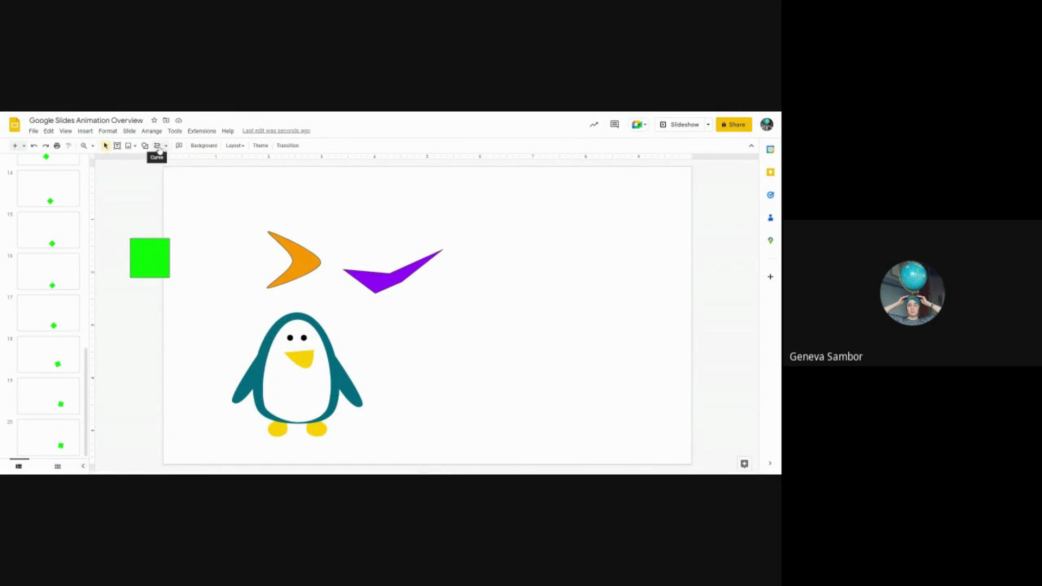
{"action": "scroll", "coordinate": [39, 224], "scroll_direction": "up", "scroll_amount": 10}
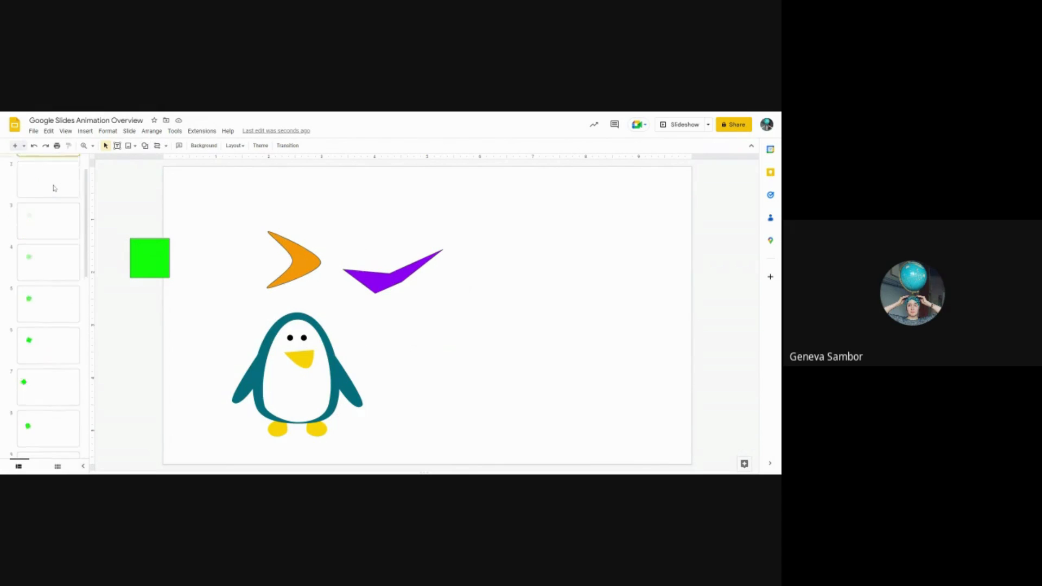
{"action": "left_click", "coordinate": [39, 224]}
{"action": "left_click", "coordinate": [41, 178]}
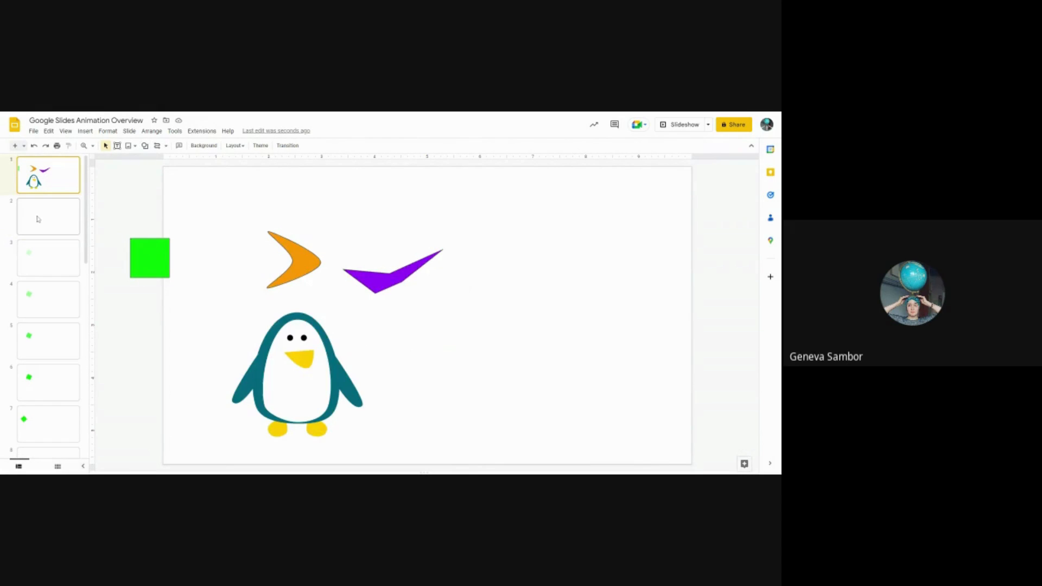